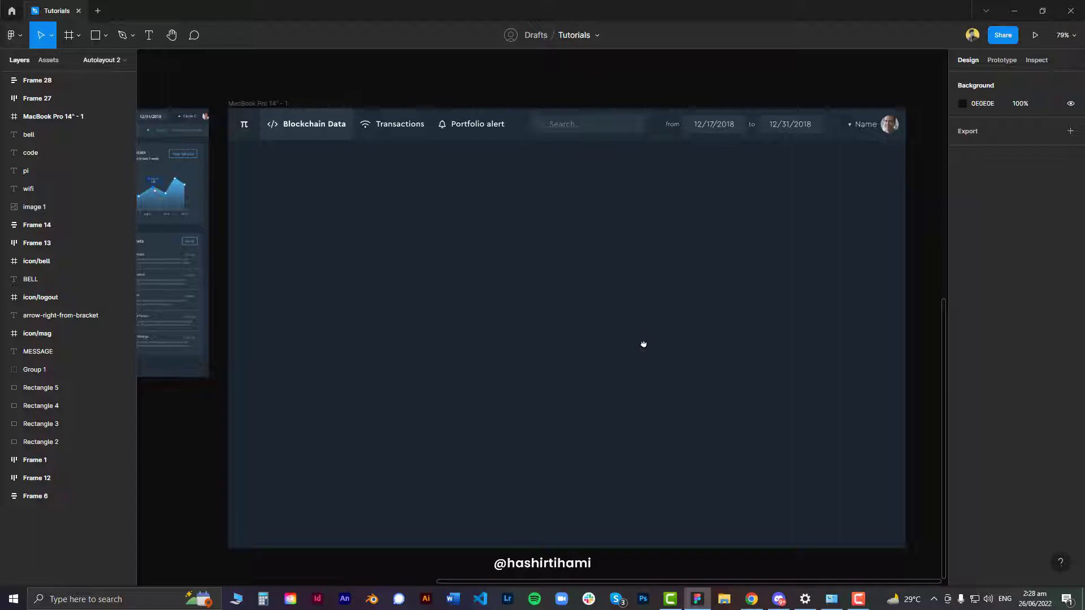
Examine the data table in the reference dashboard image beside the MacBook Pro 14" frame.
drag(496, 266, 939, 315)
scroll(463, 262, up, 4)
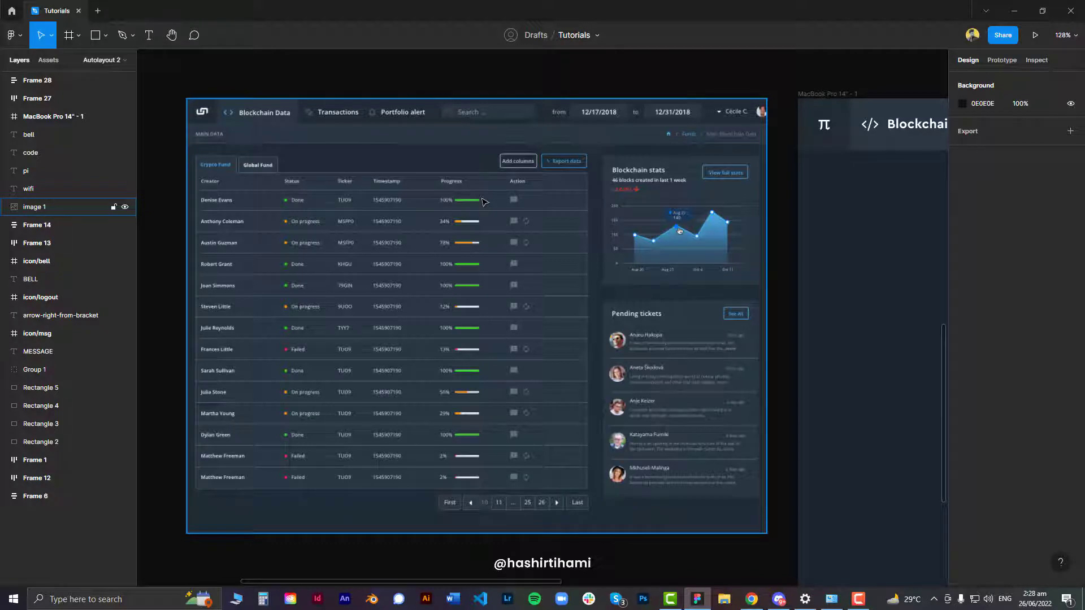
drag(921, 232, 756, 224)
scroll(455, 234, left, 5)
click(502, 221)
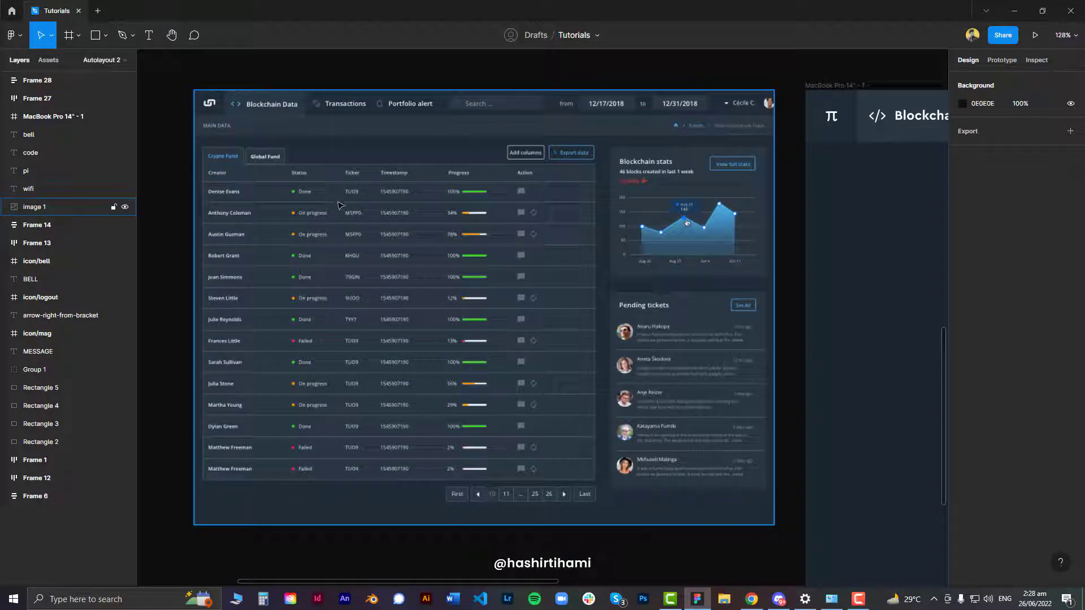
click(157, 152)
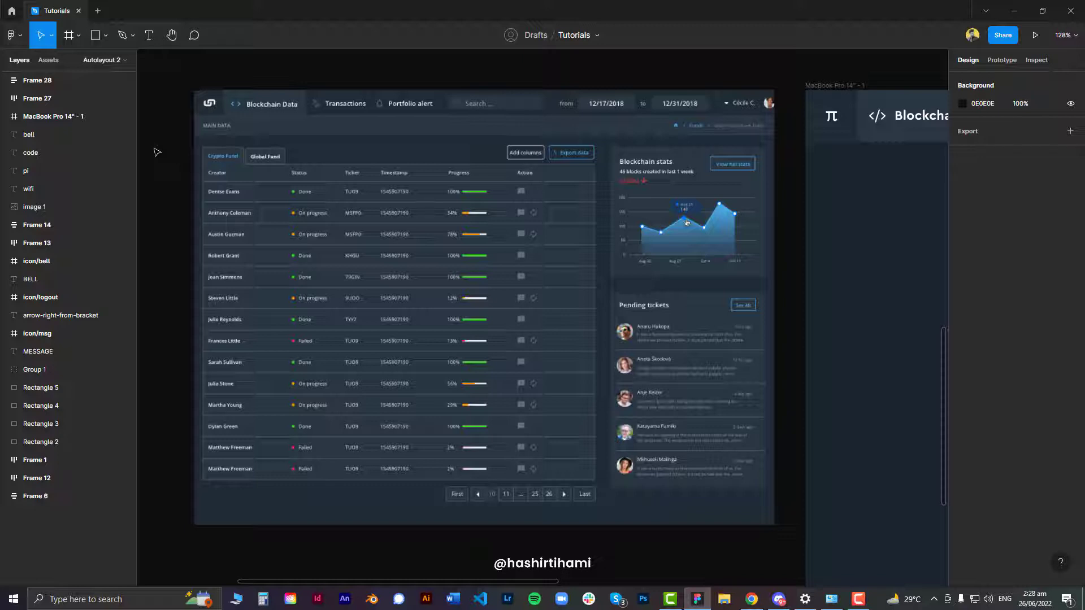
click(107, 37)
click(110, 61)
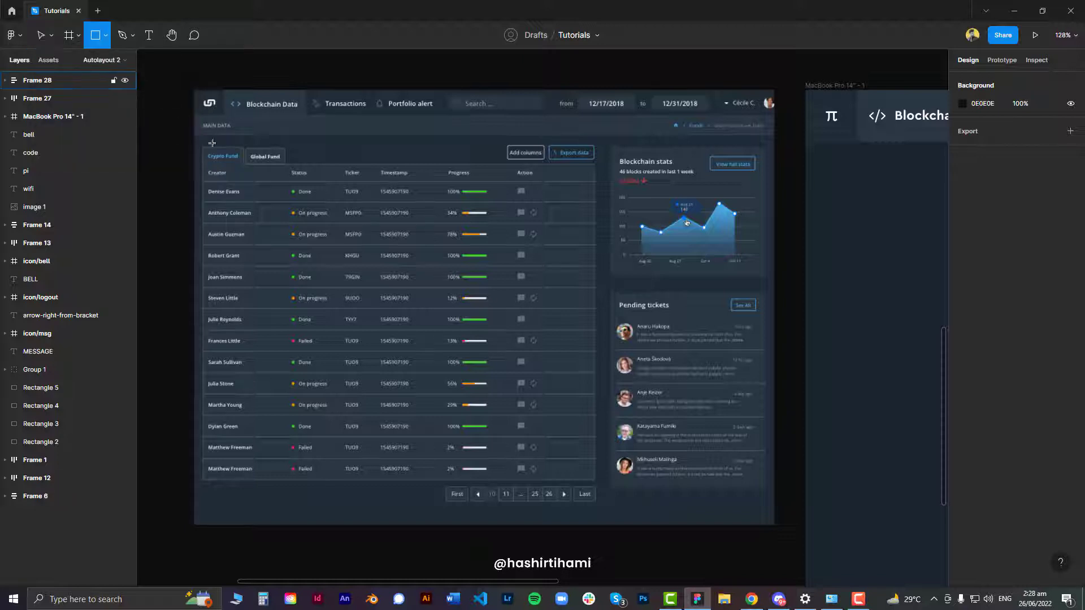
drag(202, 154, 283, 439)
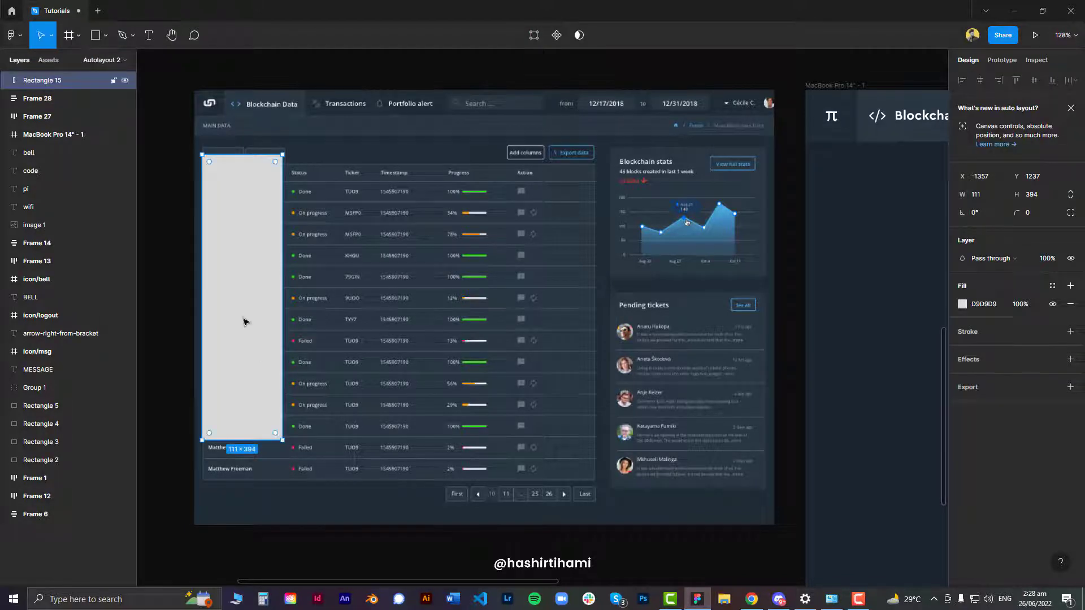
drag(246, 304, 338, 308)
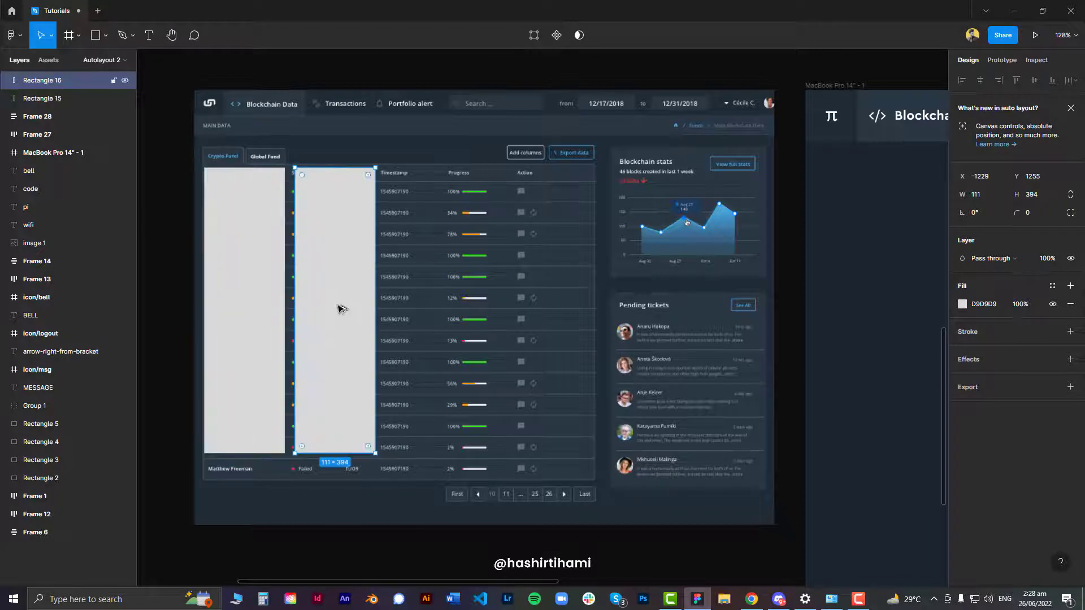
shift+click(278, 380)
key(Delete)
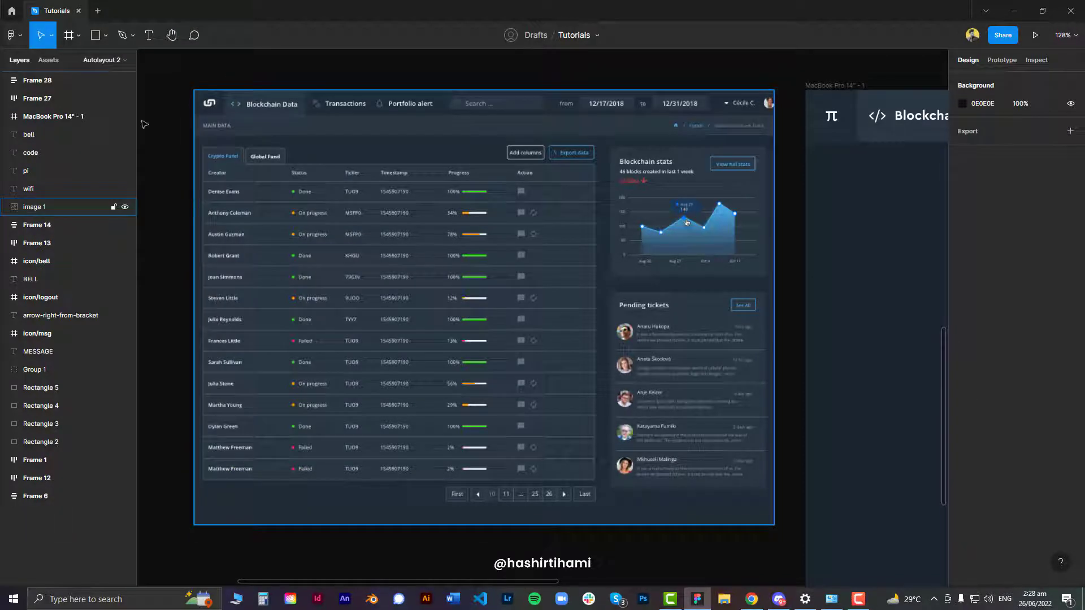
click(96, 36)
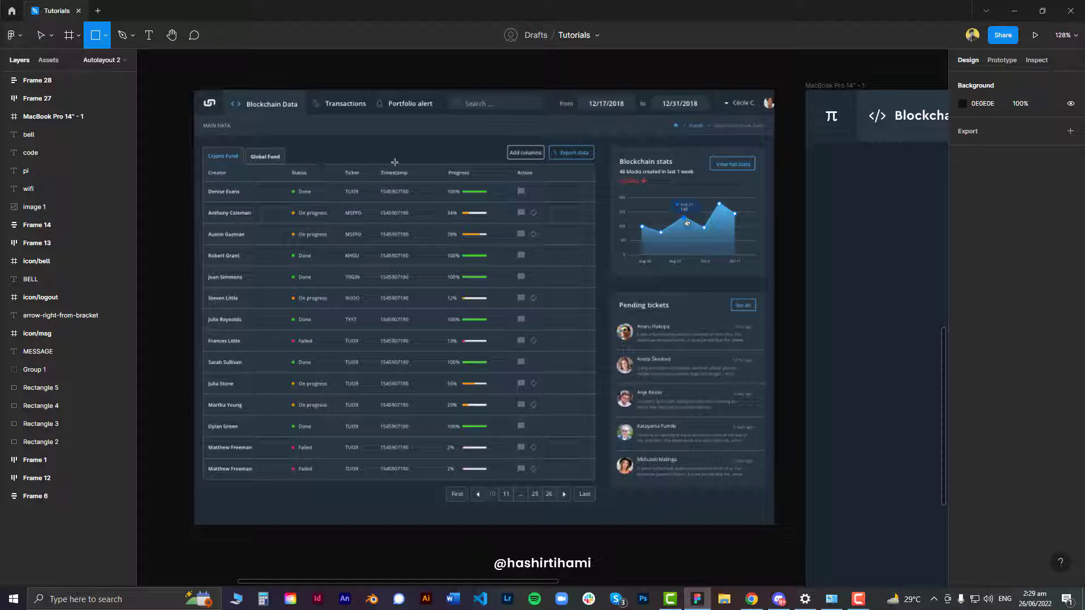
mouse_move(206, 164)
mouse_down()
mouse_move(281, 431)
mouse_move(279, 466)
mouse_up()
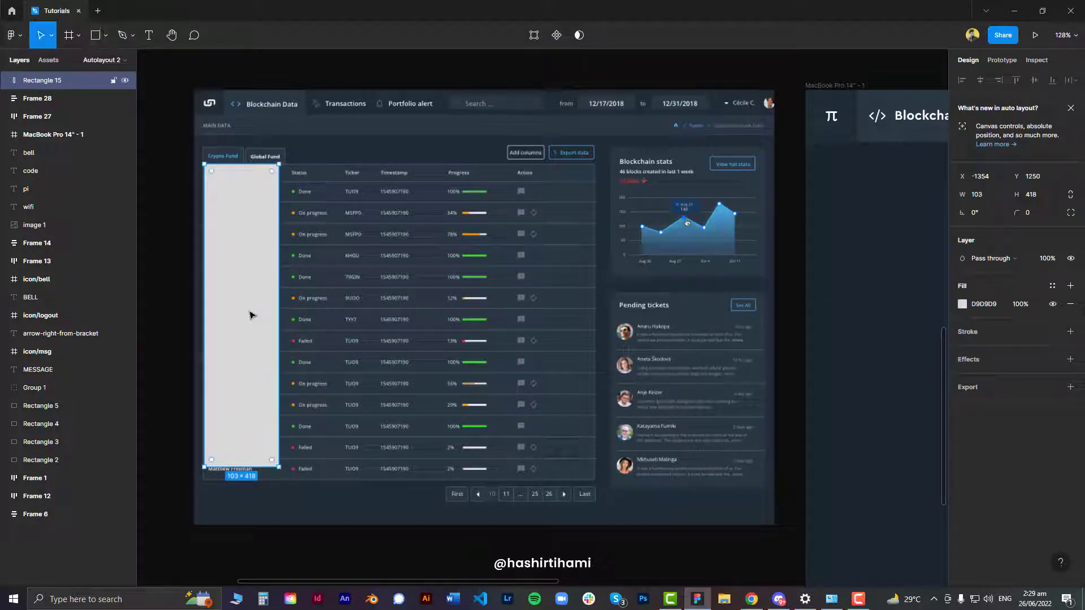
key(Delete)
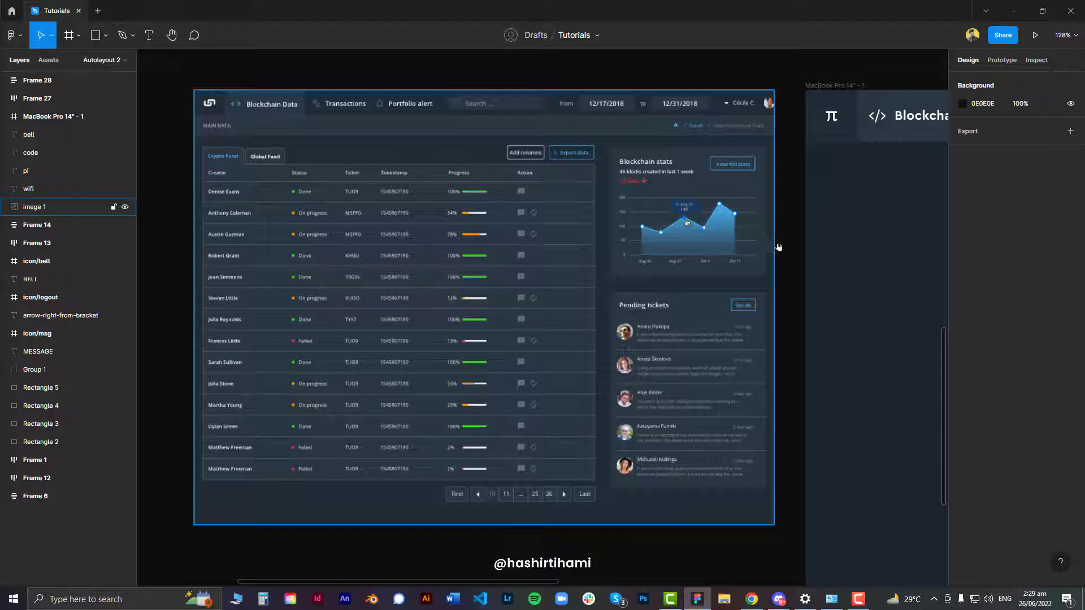
Add the text "Header" in the empty area of the MacBook Pro 14" frame and wrap it in an auto layout frame.
drag(778, 247, 209, 164)
scroll(373, 288, down, 1)
drag(341, 276, 209, 288)
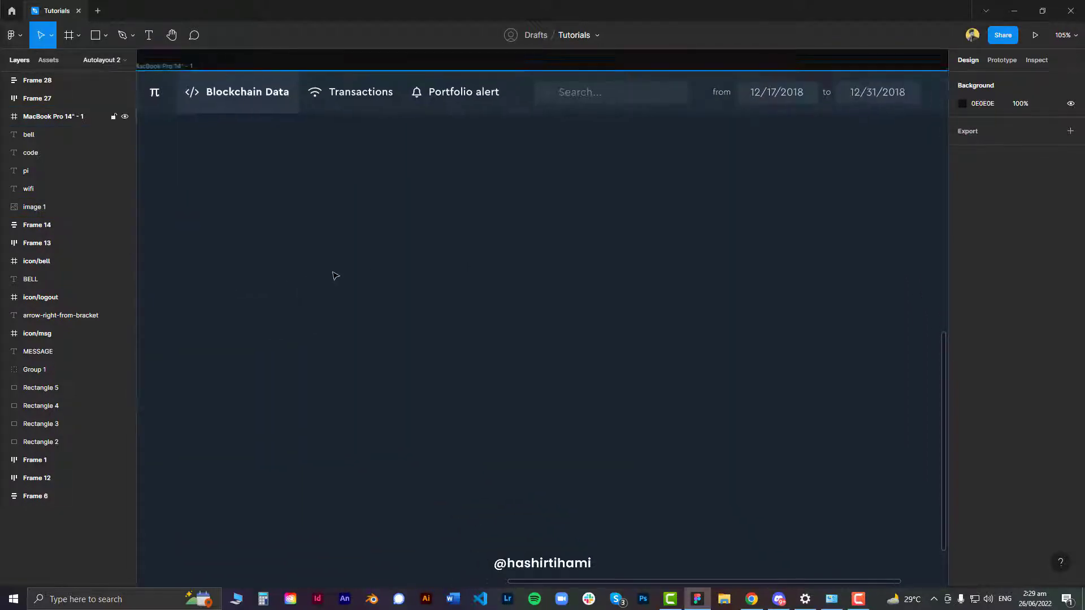
scroll(336, 275, down, 2)
key(t)
click(275, 235)
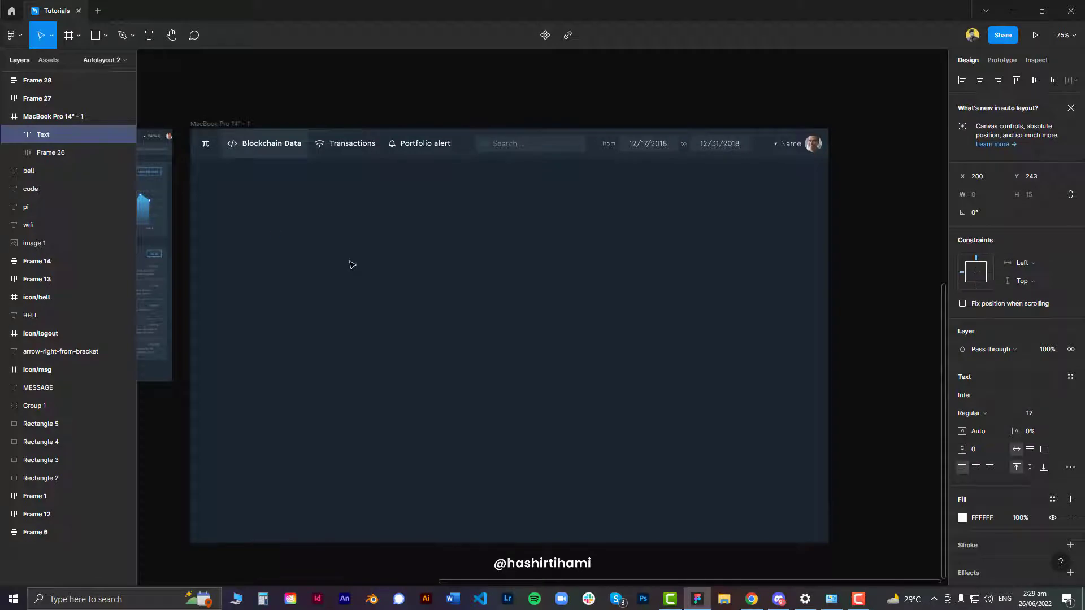
text(Text)
key(ctrl+a)
text(Header)
key(shift+a)
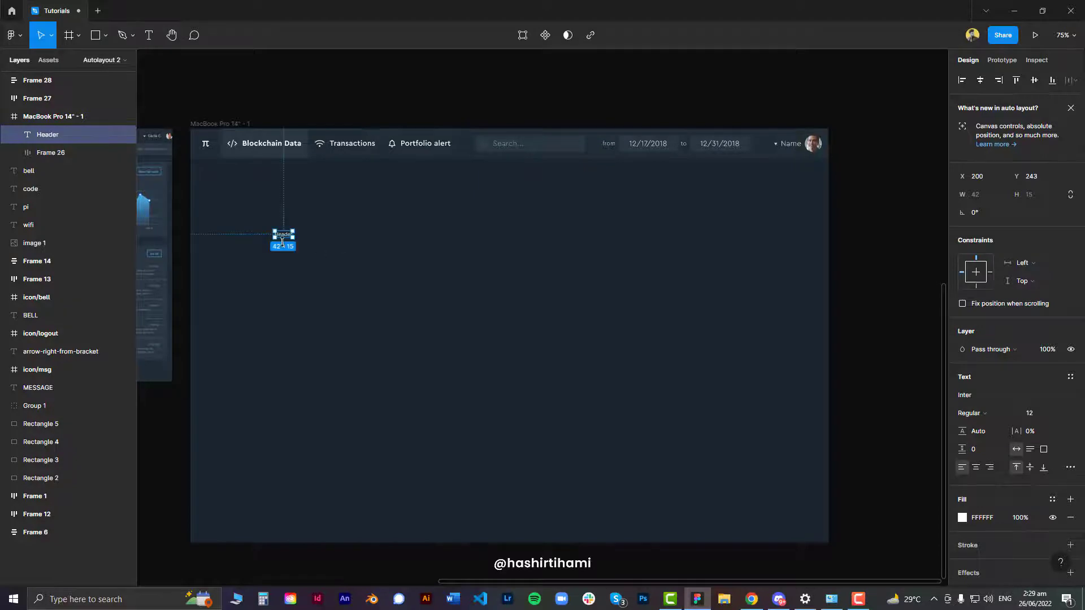
Fill the Header auto layout frame with the colour 283844 sampled from the table in the reference image.
scroll(279, 235, up, 5)
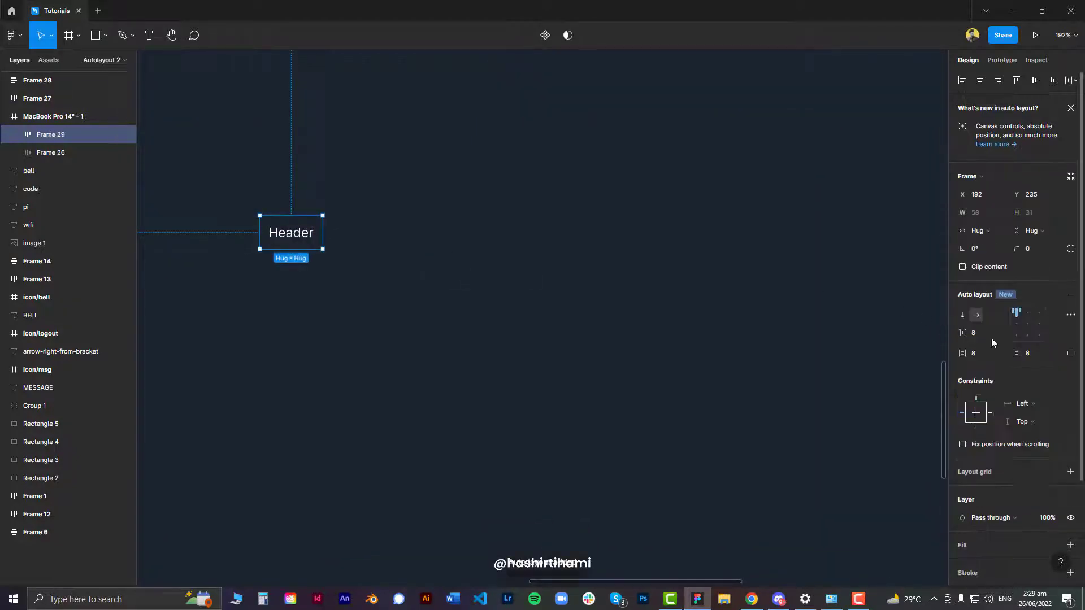
scroll(512, 292, down, 7)
scroll(356, 270, left, 3)
scroll(360, 265, up, 1)
scroll(358, 264, up, 2)
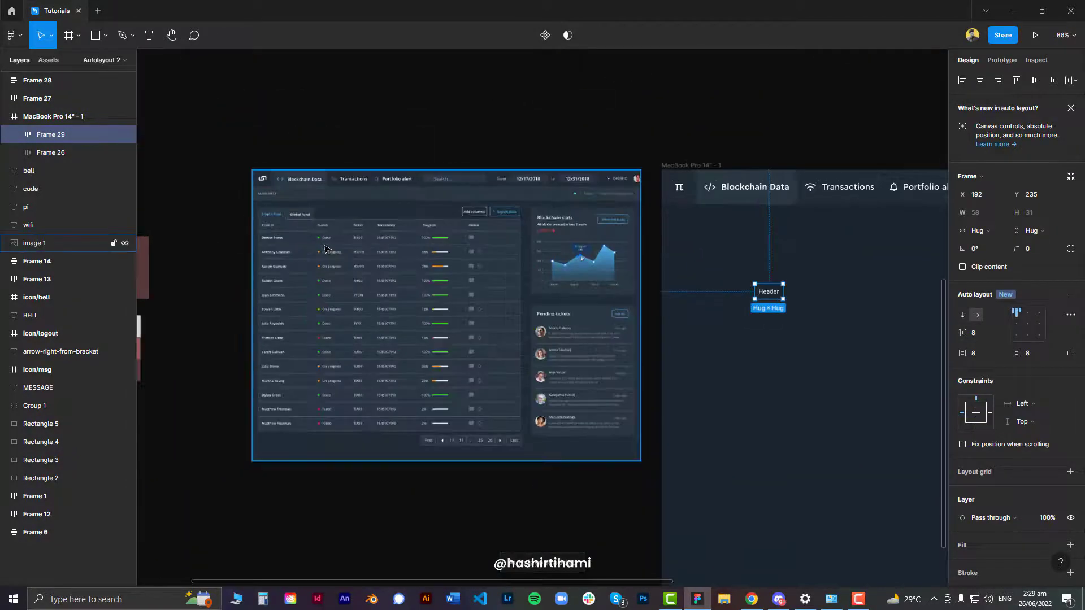
key(i)
click(299, 223)
drag(775, 286, 487, 256)
scroll(468, 258, up, 5)
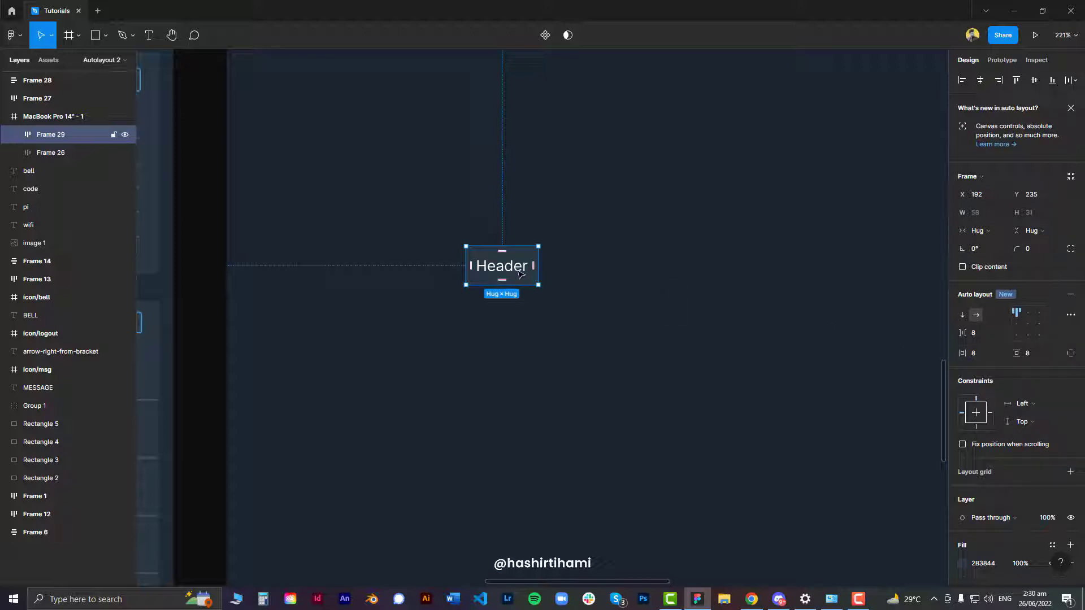
scroll(465, 271, right, 3)
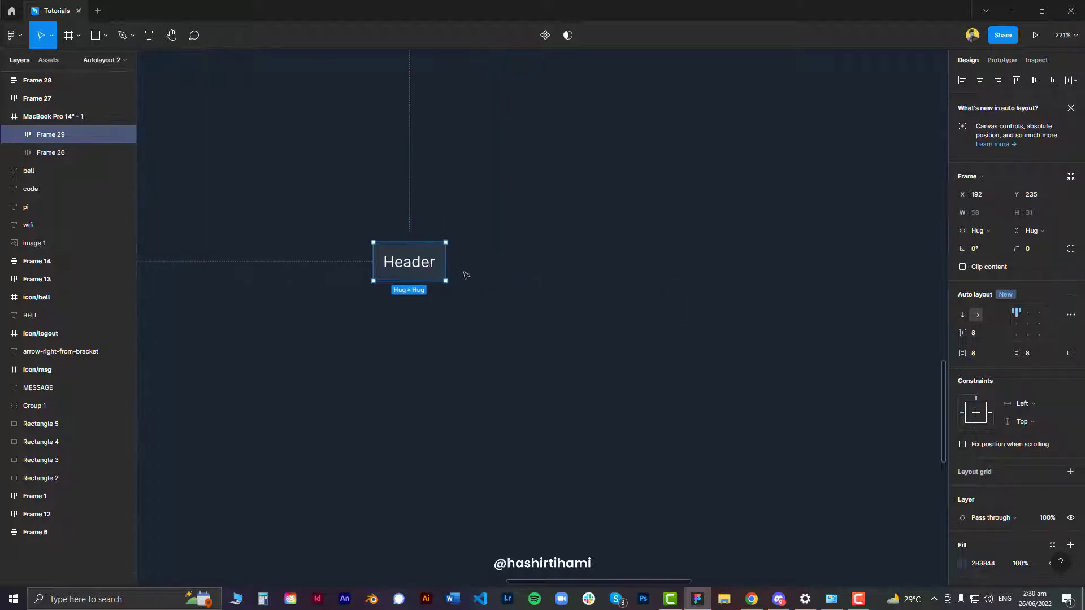
Set the Header text's horizontal resizing to Fill container inside its auto layout frame.
double_click(418, 265)
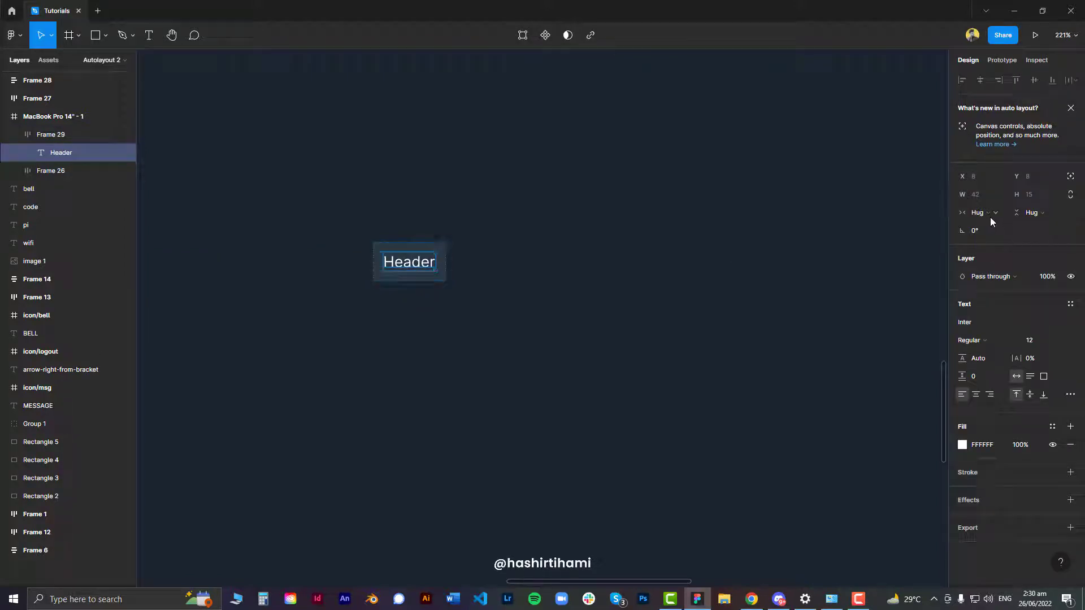
click(991, 215)
click(995, 226)
click(994, 218)
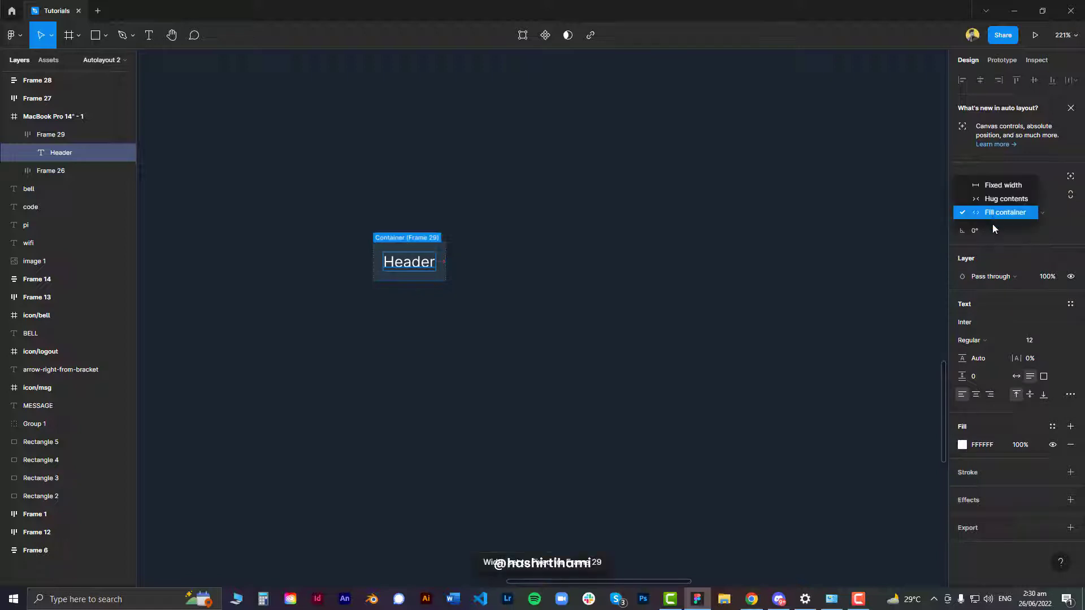
click(996, 217)
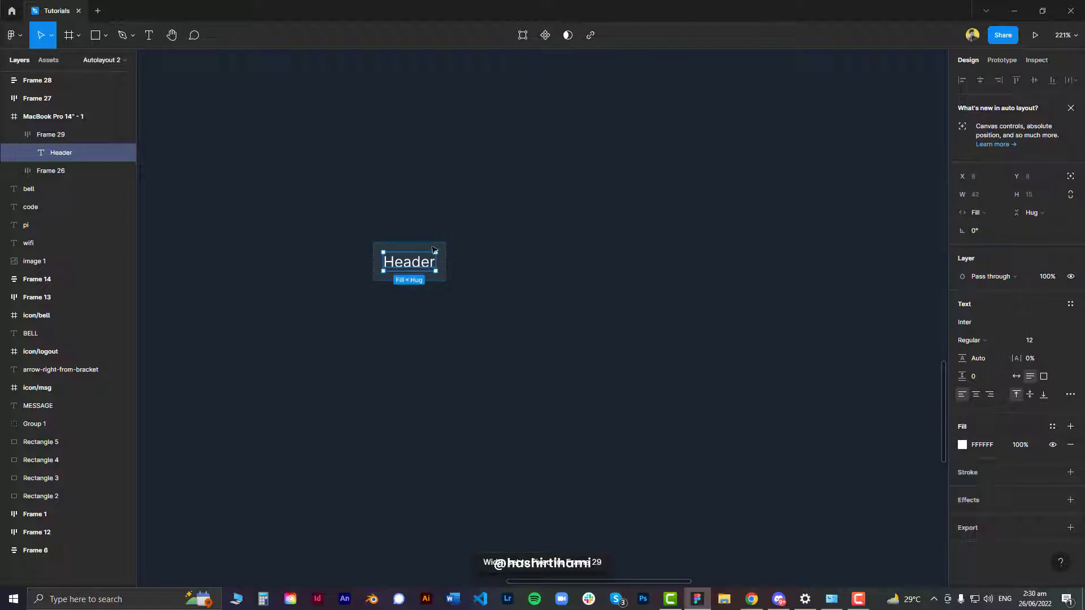
double_click(430, 265)
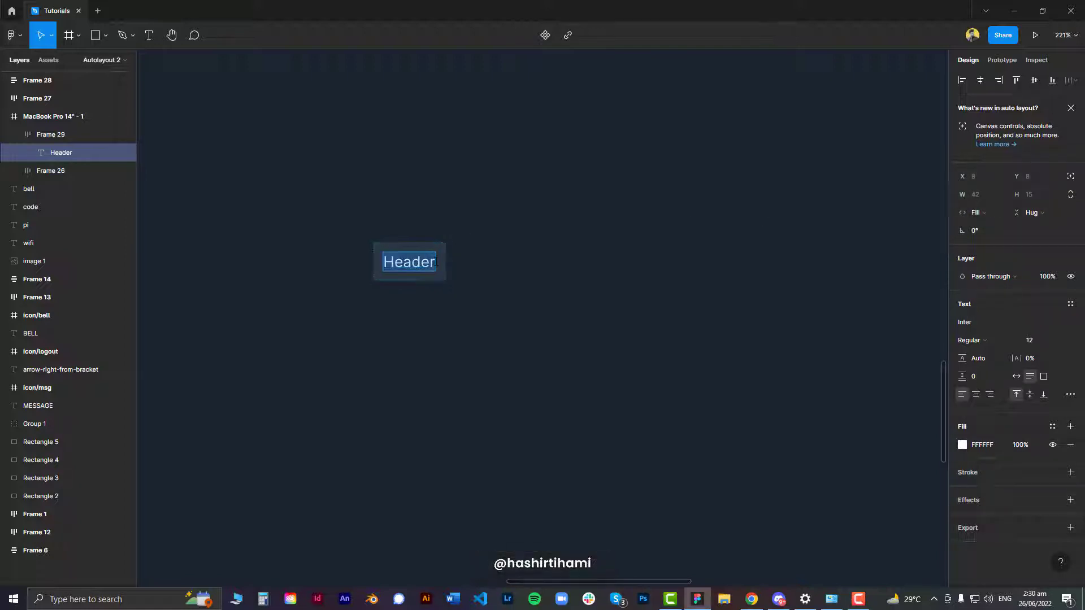
key(Escape)
scroll(421, 261, up, 5)
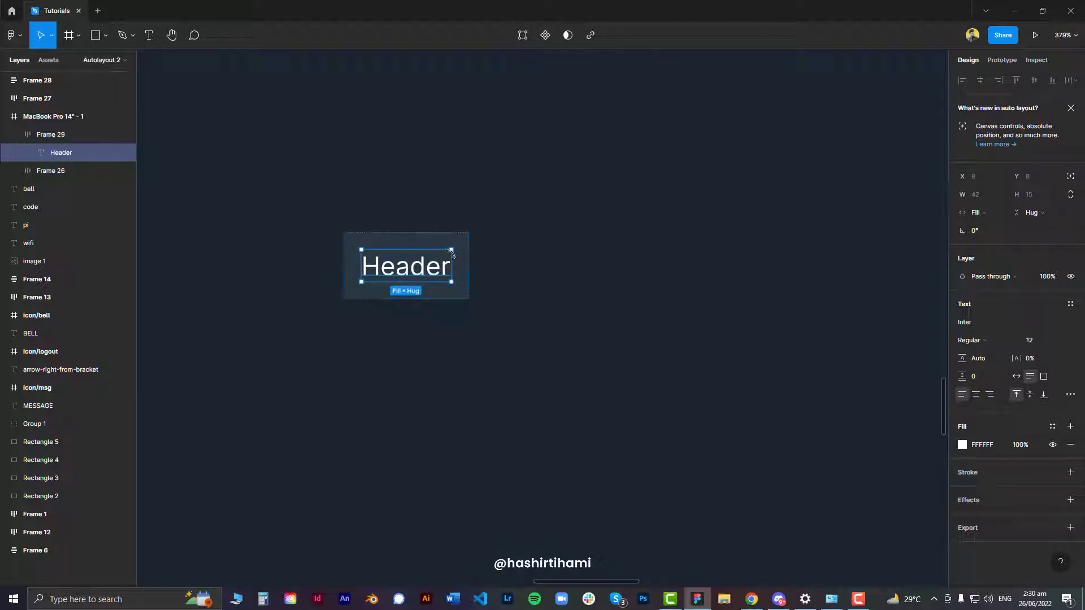
Widen the Header frame to about 134 px, keeping its height on Hug.
click(504, 252)
click(465, 254)
drag(468, 254, 631, 255)
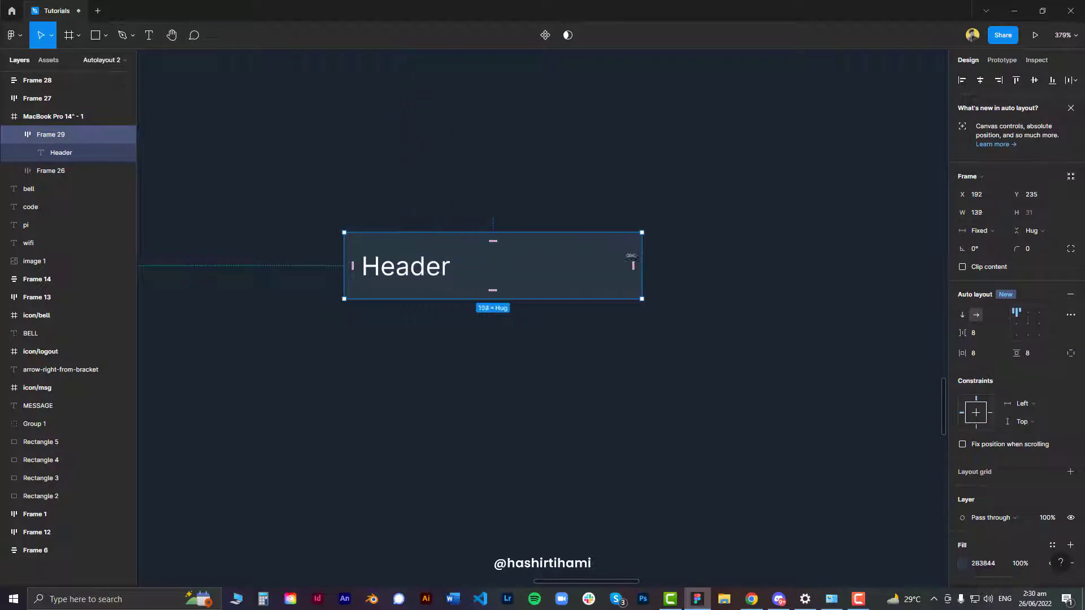
click(432, 272)
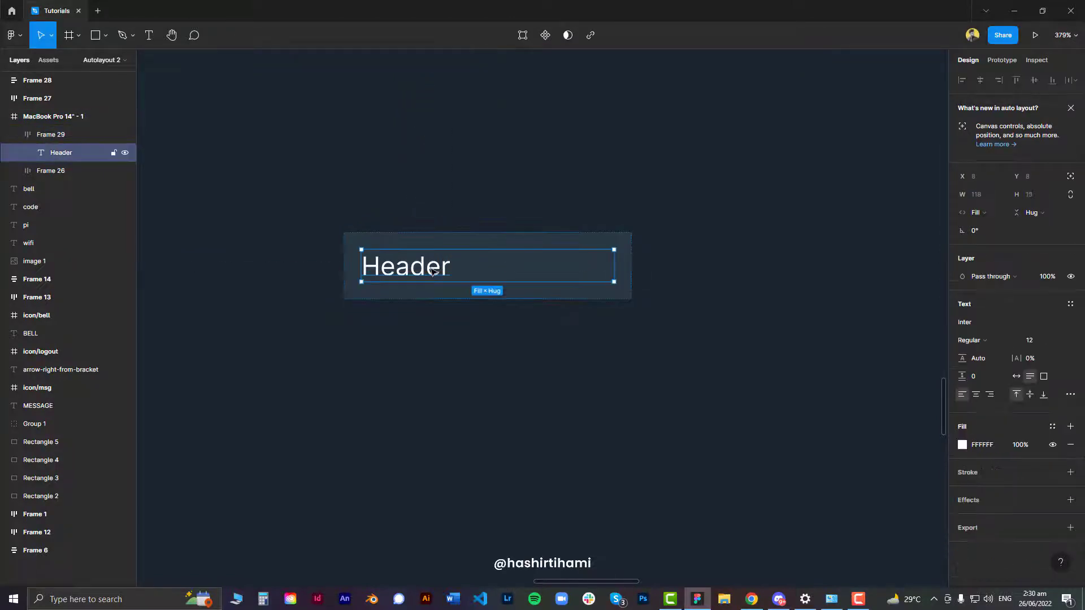
click(629, 243)
Turn the Header frame into a component and rename it "header".
scroll(464, 268, down, 2)
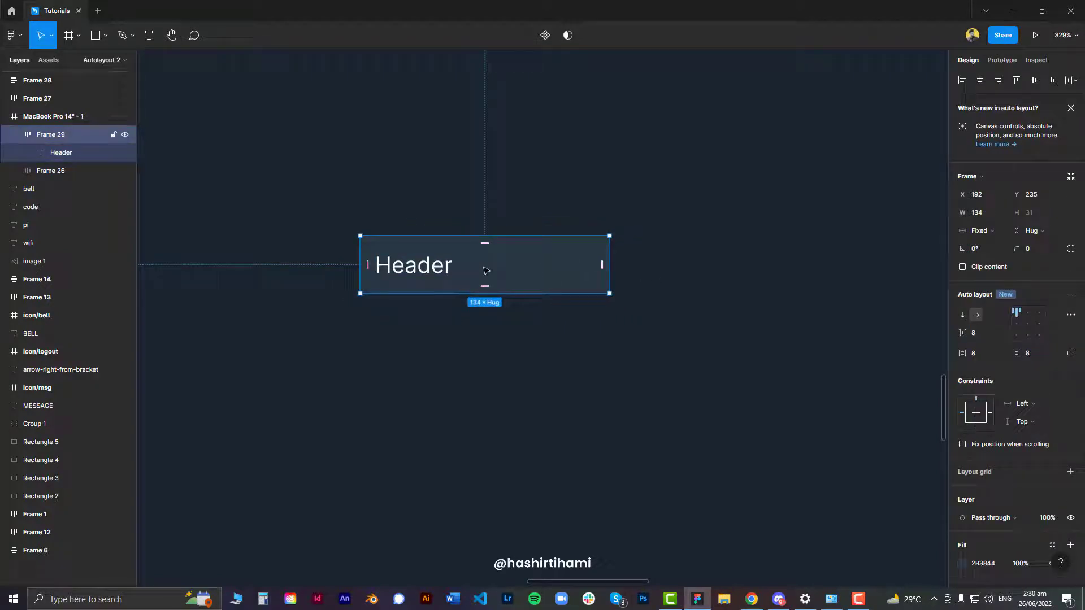
key(ctrl+alt+k)
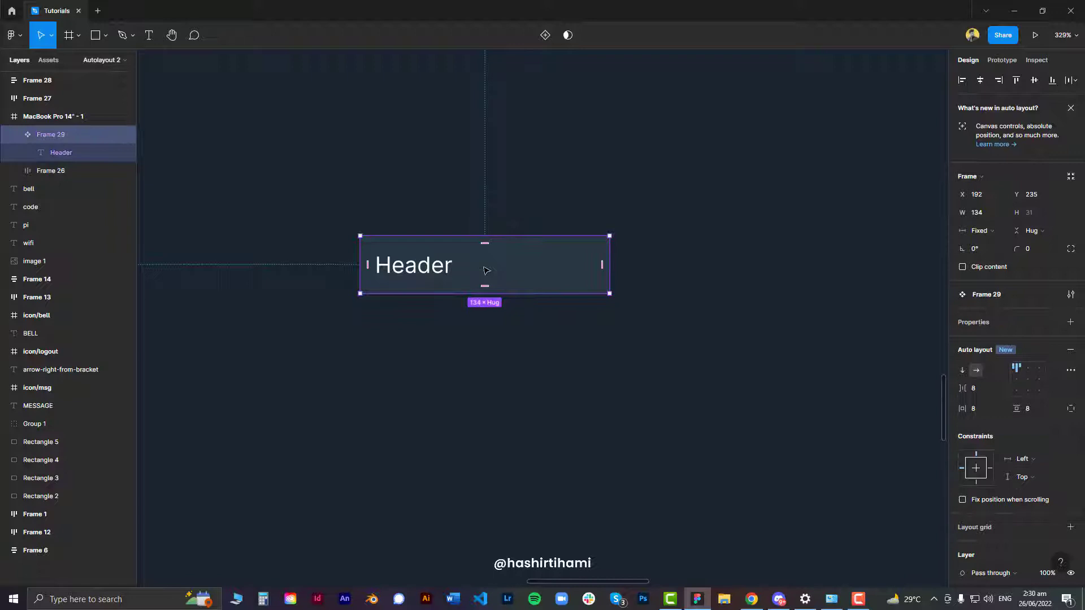
double_click(46, 134)
text(header)
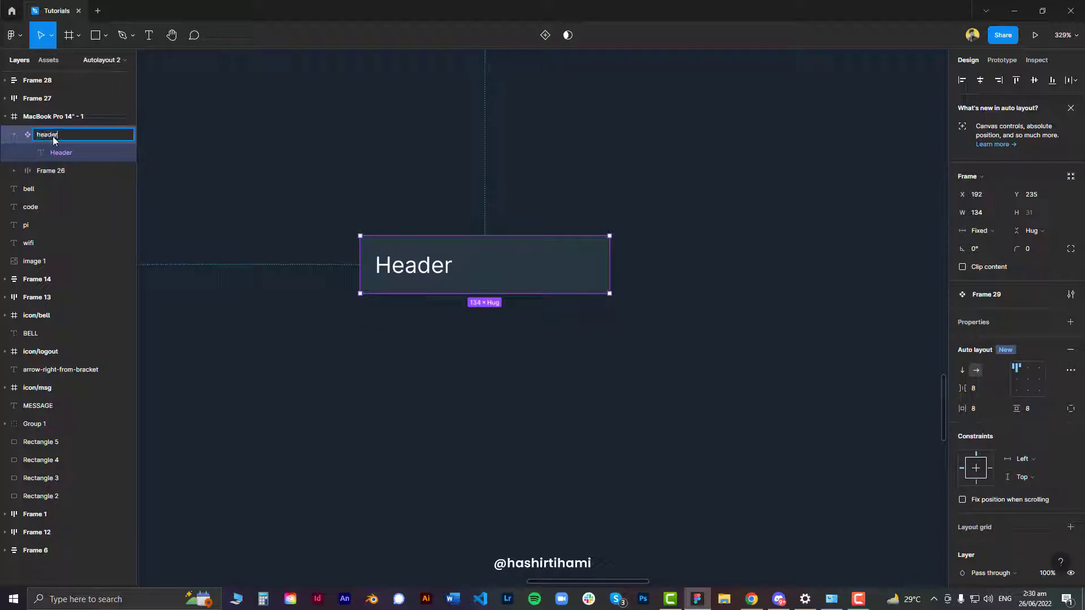
click(311, 126)
Duplicate the header component directly below the original and detach the copy from the component.
alt+drag(450, 266, 450, 355)
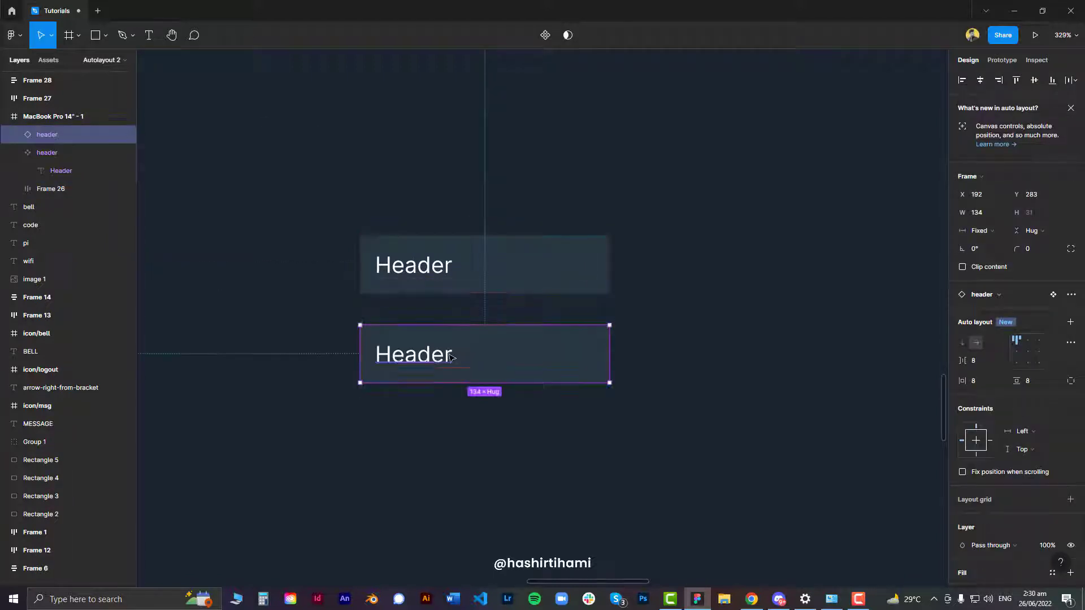
key(ctrl+alt+b)
click(483, 408)
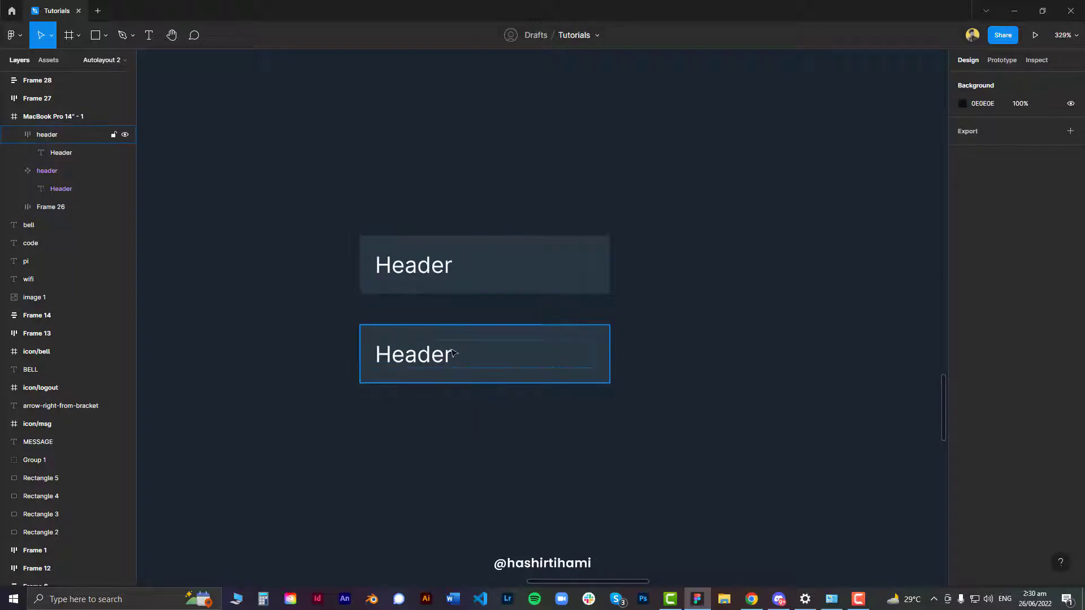
Change the detached copy's text to "Lorem Ipsum" and select its parent frame.
double_click(438, 354)
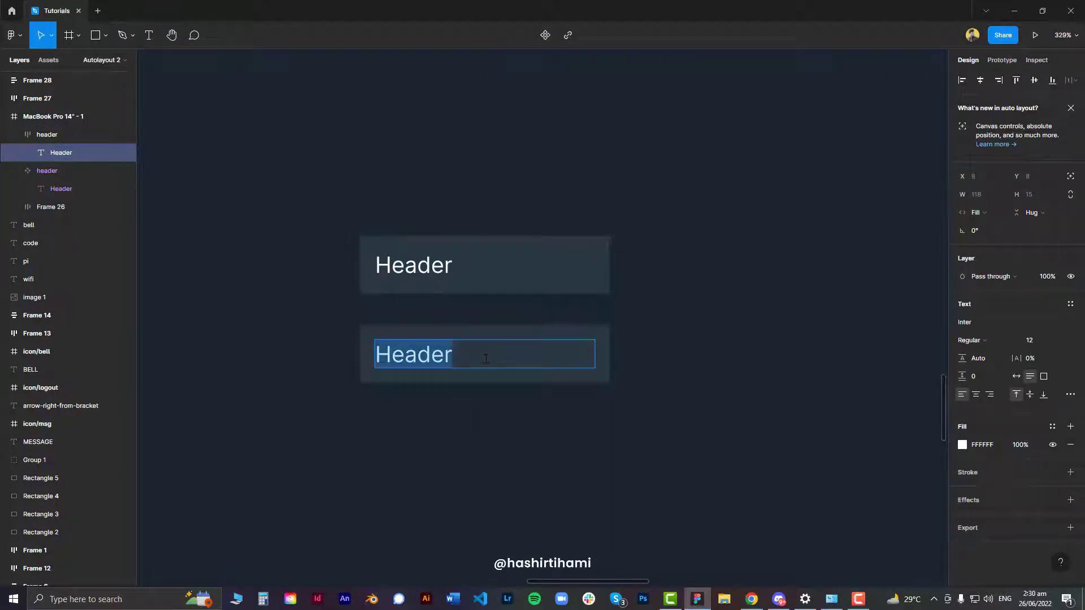
text(Lorem )
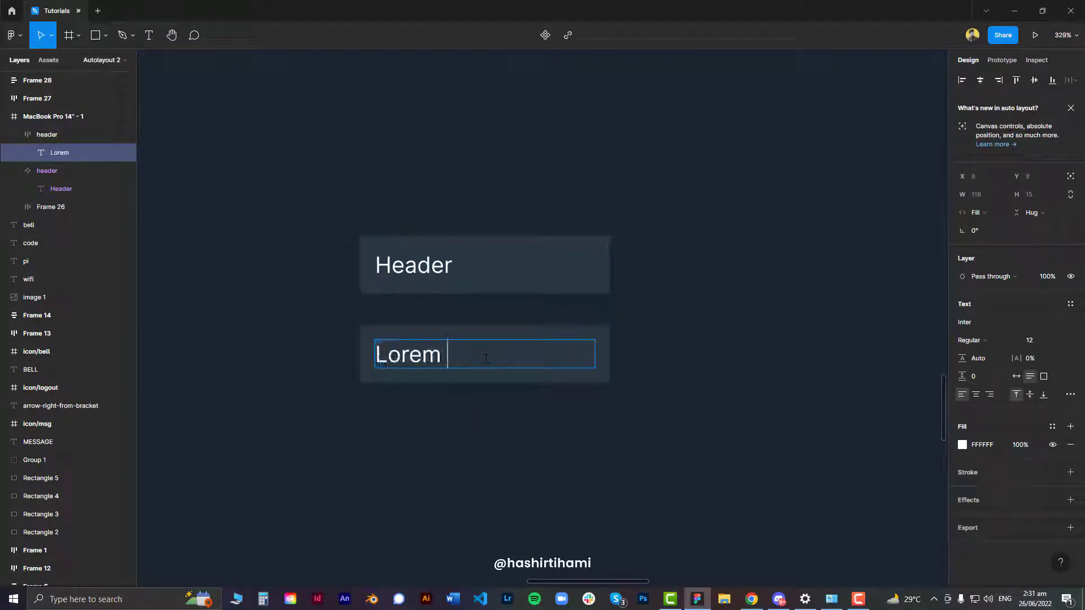
text(Ipsum-)
key(Escape)
key(Escape)
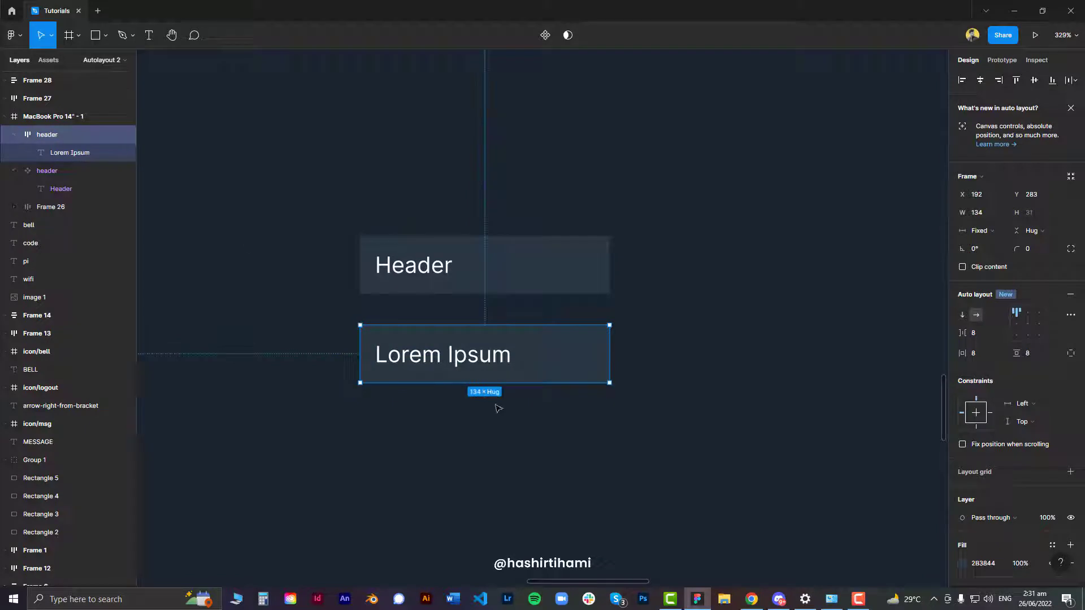
Turn the Lorem Ipsum frame into a component and rename it "cell".
key(ctrl+alt+k)
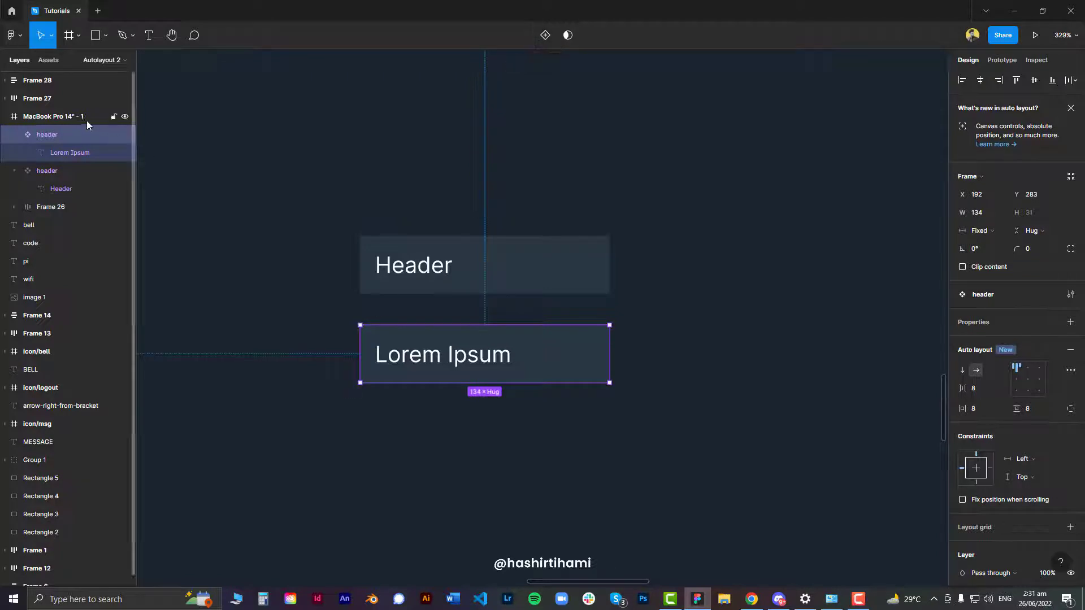
double_click(48, 136)
text(cell)
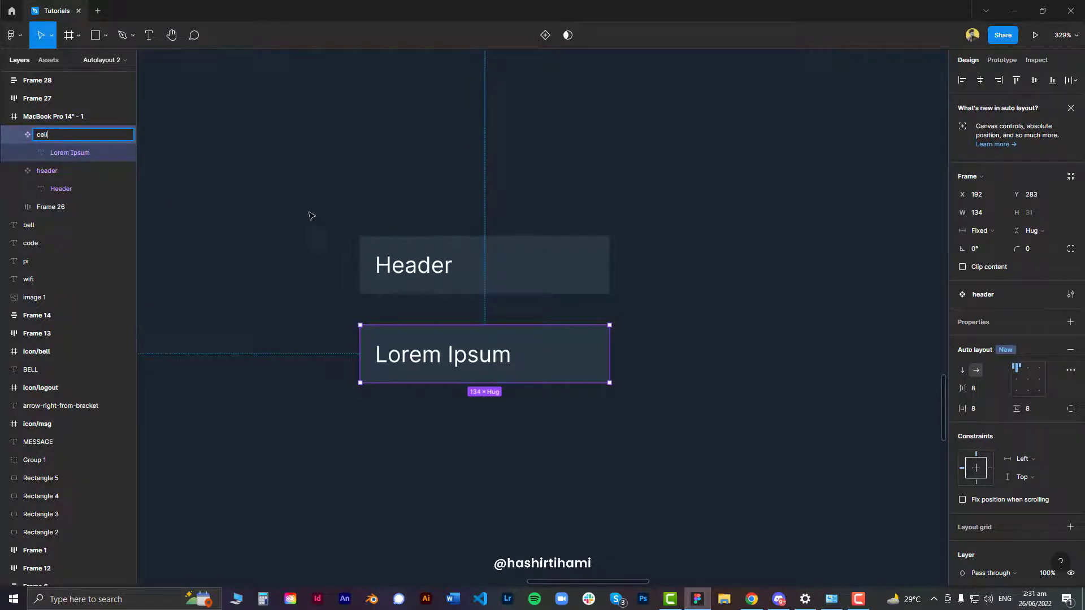
click(454, 225)
scroll(472, 259, down, 4)
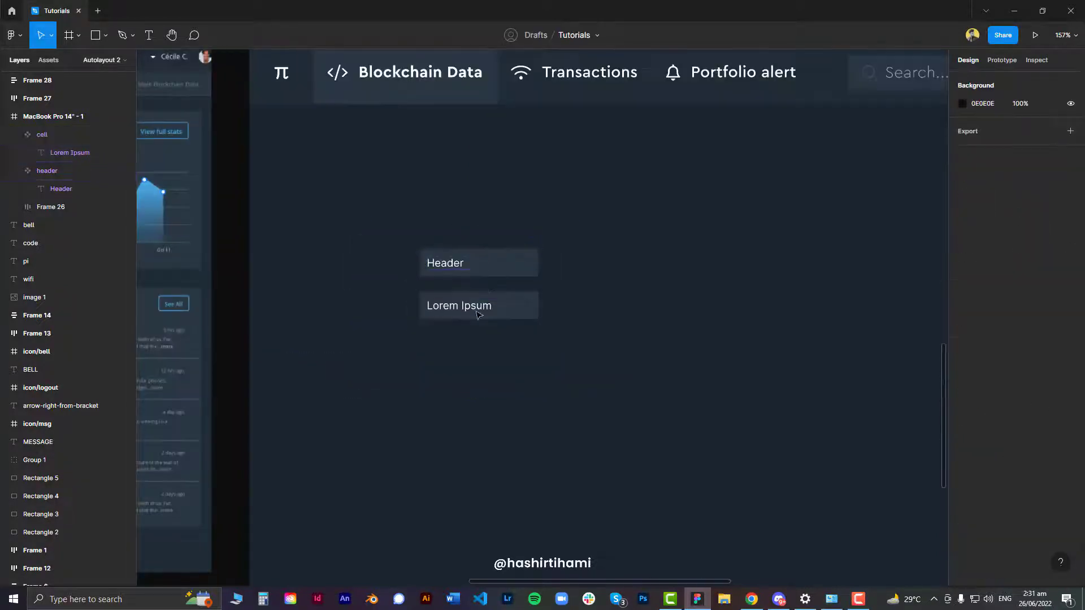
Compare the cell component with the reference table's rows and set its vertical padding to 16.
drag(473, 313, 471, 274)
click(473, 276)
drag(300, 237, 788, 254)
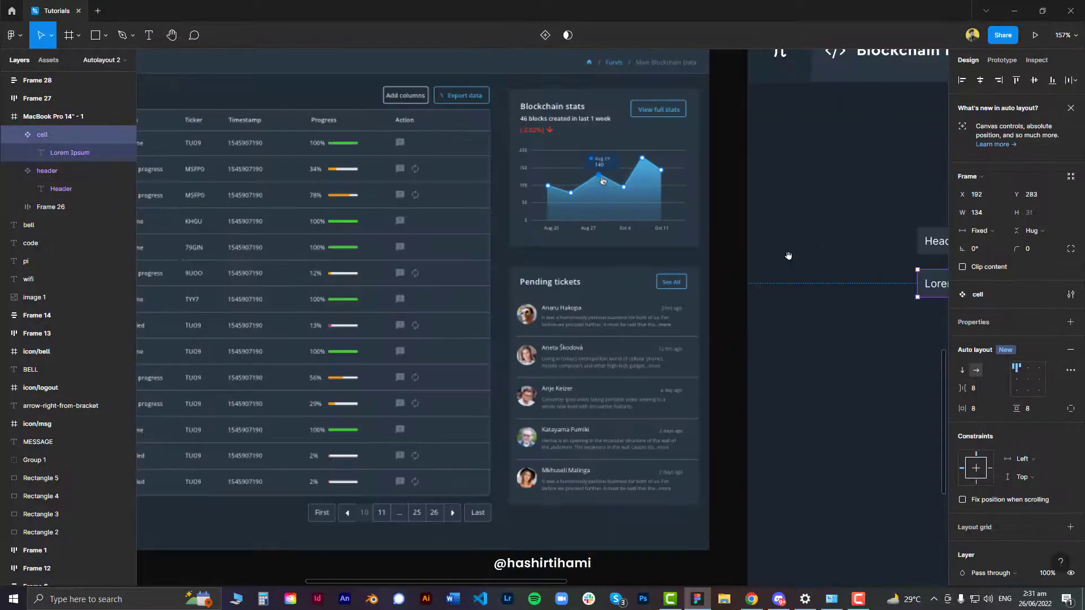
scroll(360, 172, up, 4)
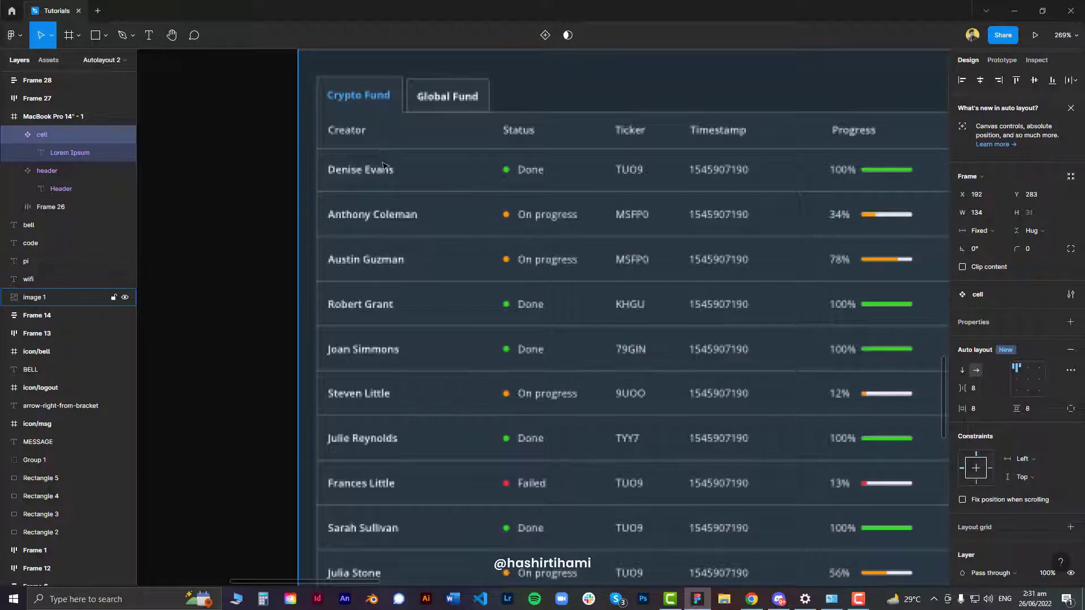
drag(723, 295, 204, 247)
drag(808, 283, 234, 246)
drag(770, 276, 309, 240)
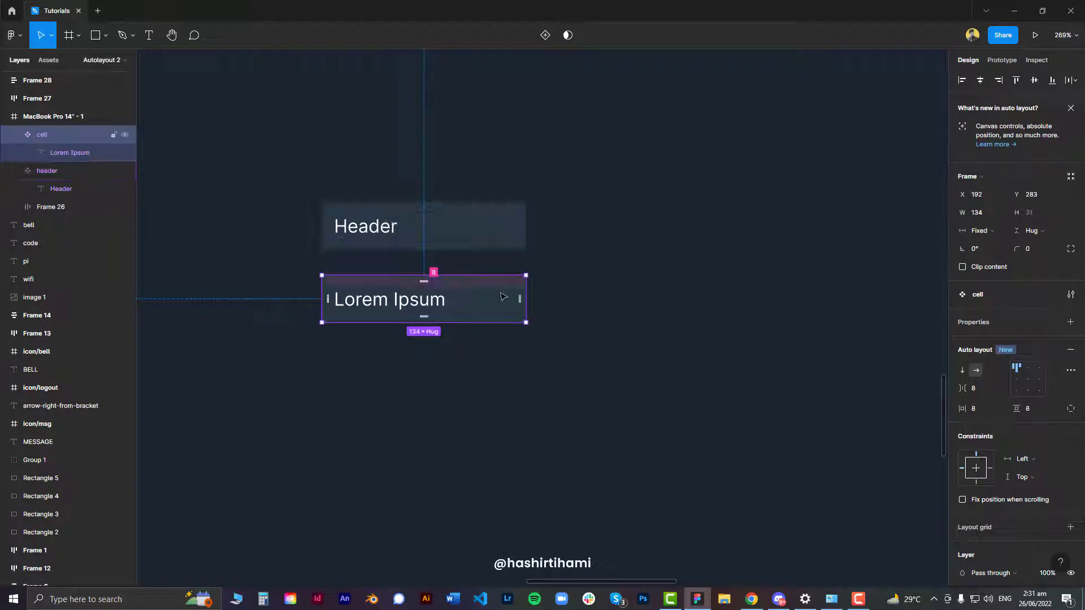
click(1033, 408)
text(16)
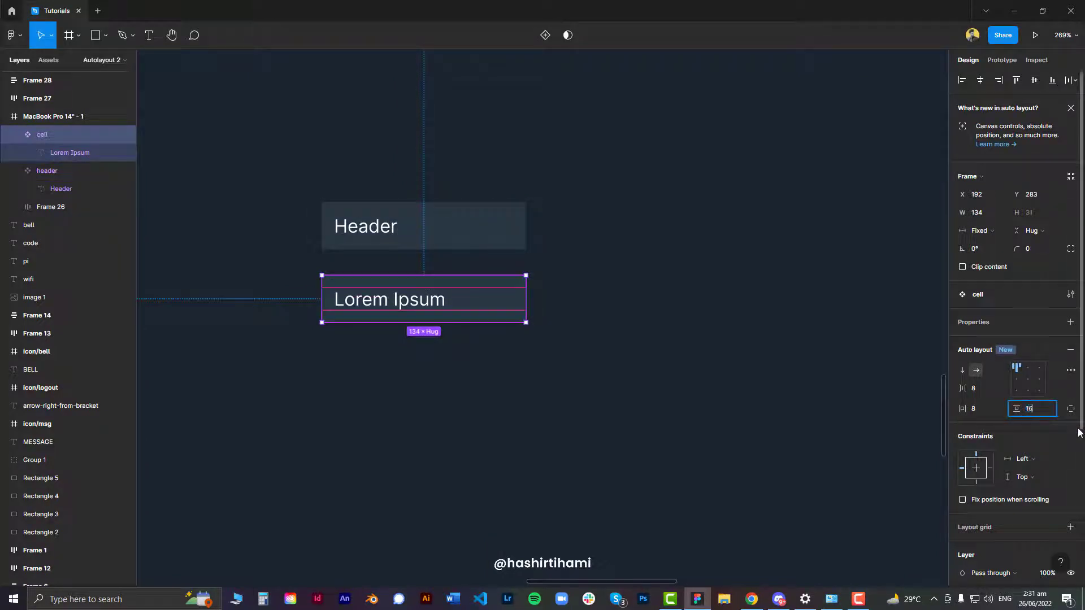
key(Return)
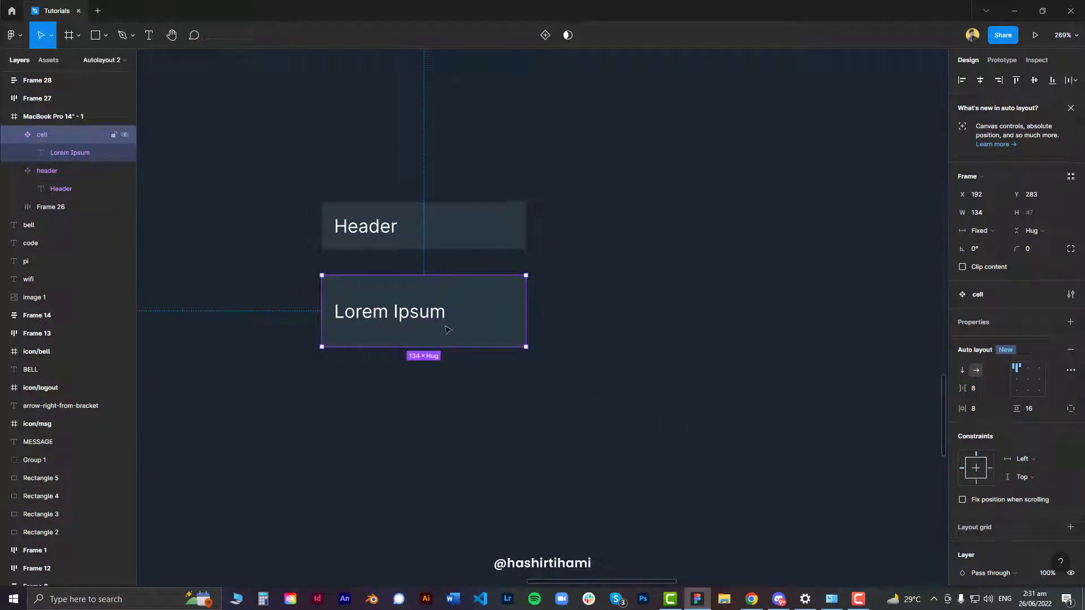
Move the reference image away from the dashboard frame to about X -1766, Y 1400 to clear space between them.
click(602, 279)
scroll(446, 249, down, 3)
click(443, 246)
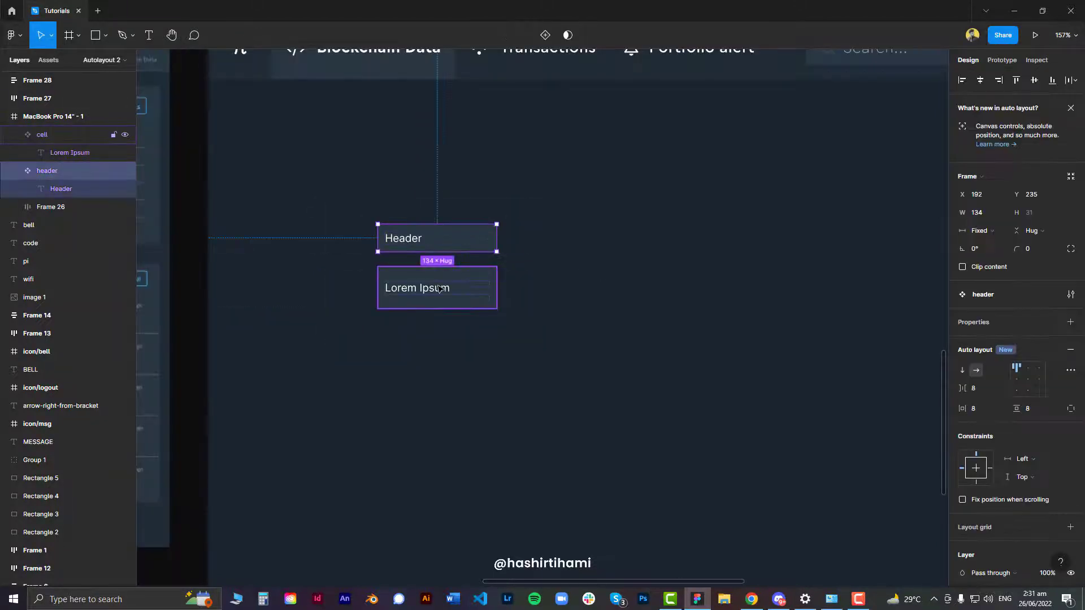
shift+click(444, 287)
click(524, 309)
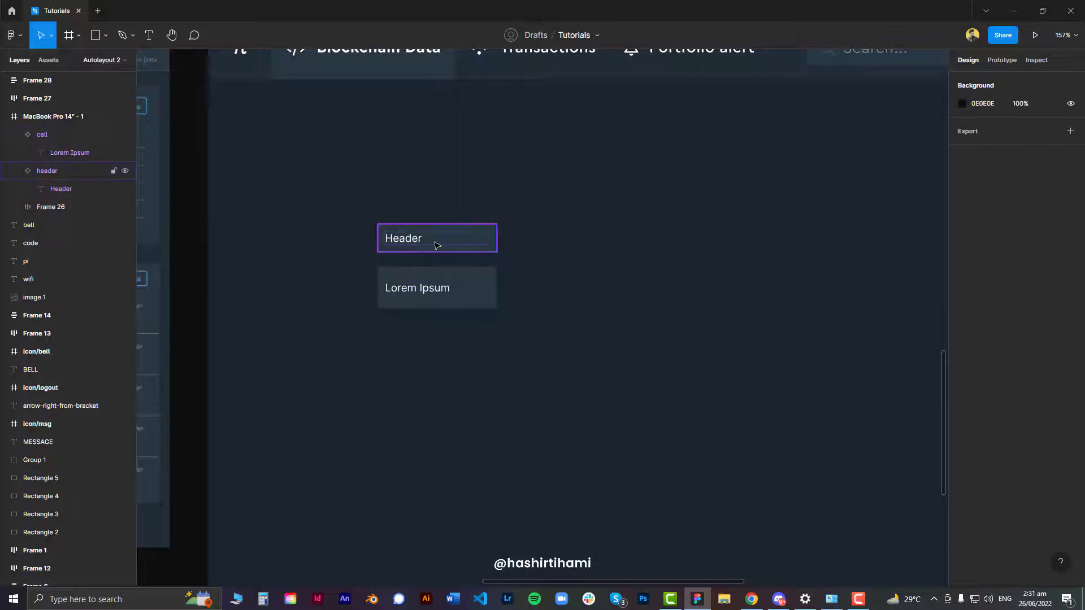
scroll(452, 226, down, 4)
drag(414, 239, 683, 251)
drag(462, 242, 295, 346)
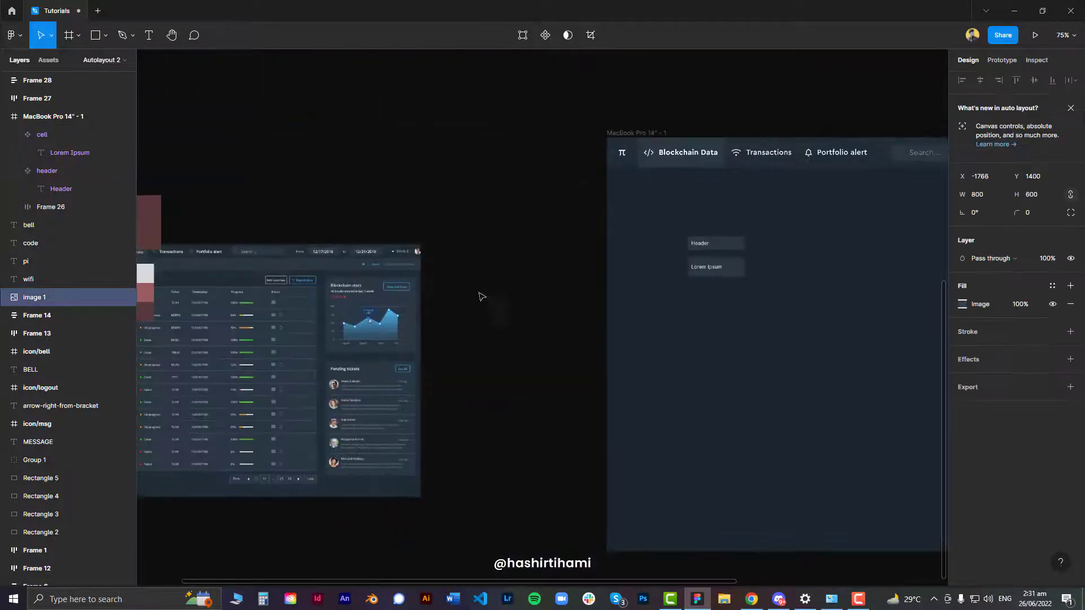
Move the header and cell components out of the MacBook Pro 14" - 1 frame onto the empty canvas beside it.
drag(704, 281, 555, 274)
scroll(558, 273, up, 3)
drag(572, 192, 279, 219)
click(458, 214)
scroll(454, 217, right, 2)
Copy the header and cell components together into the dashboard frame as instances.
click(190, 185)
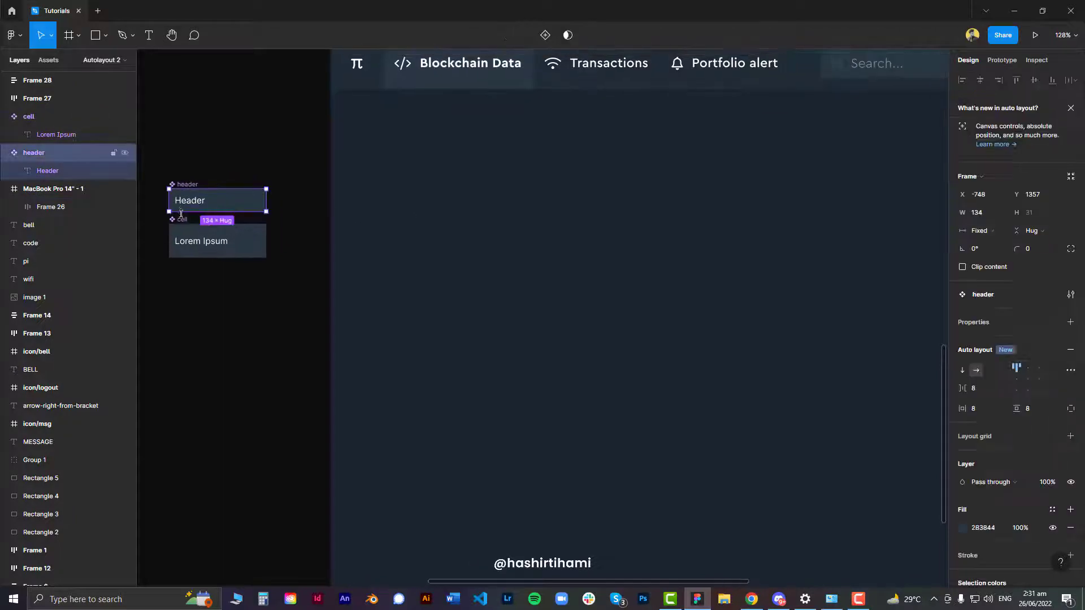
shift+click(180, 219)
alt+drag(184, 182, 577, 281)
key(Escape)
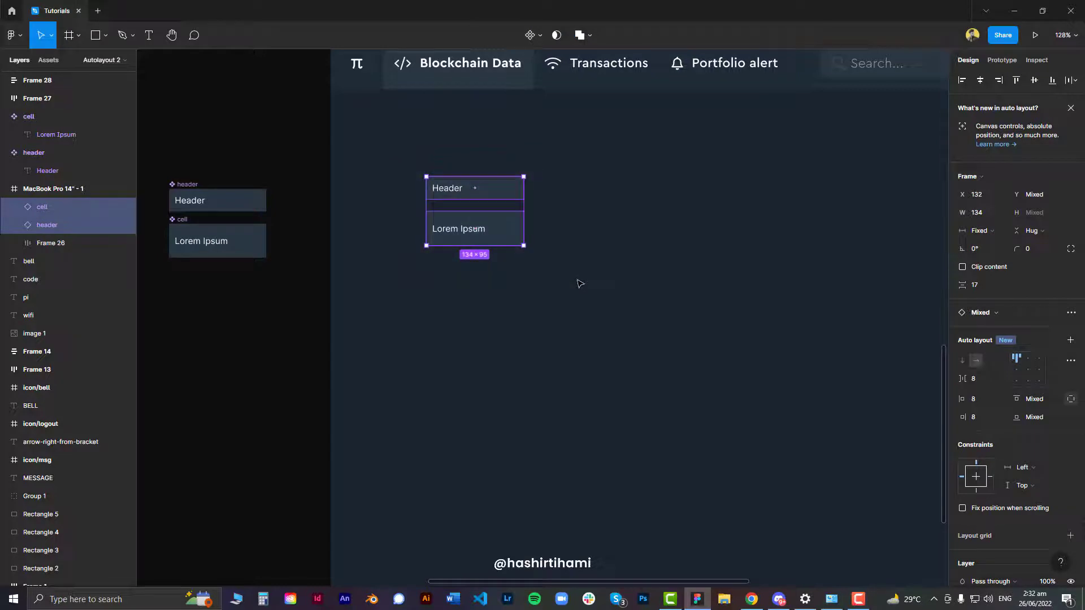
Wrap the two instances in a vertical auto layout with 0 spacing and move it to about X 41, Y 162.
key(shift+a)
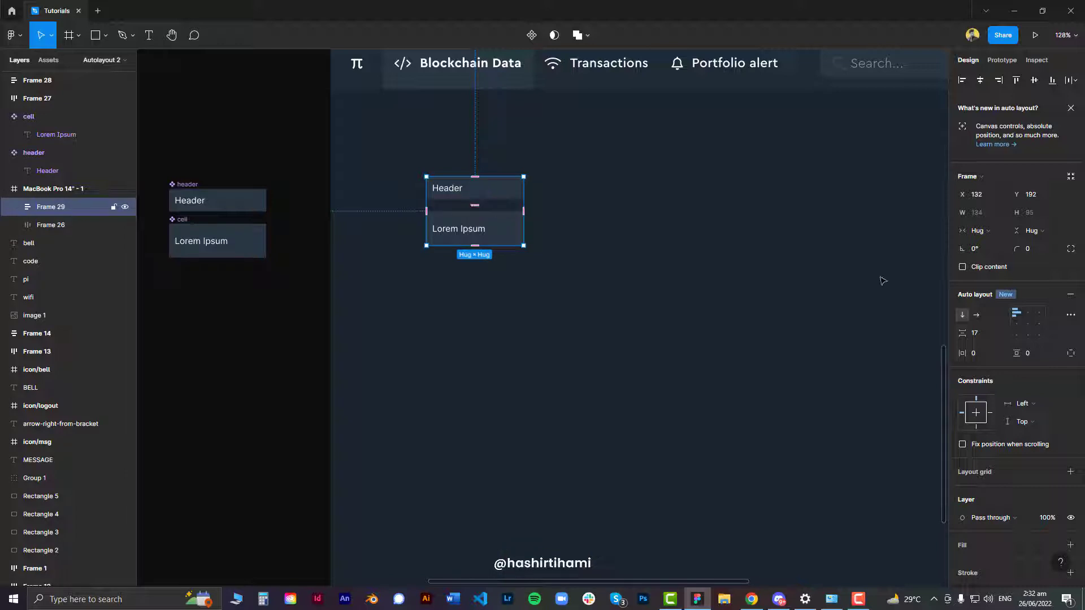
click(980, 331)
text(0)
key(Return)
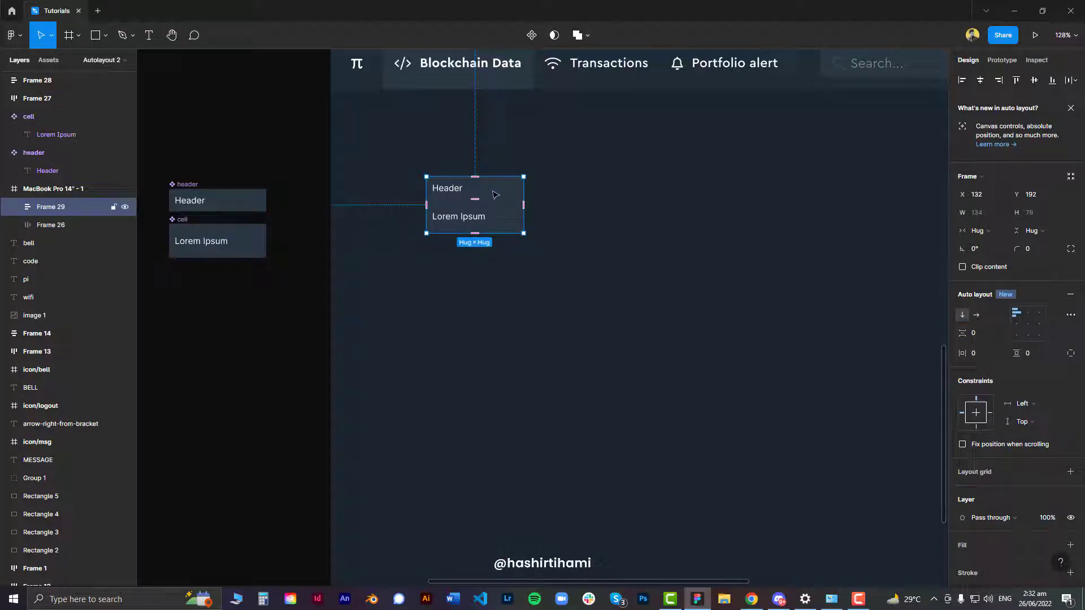
drag(502, 194, 436, 172)
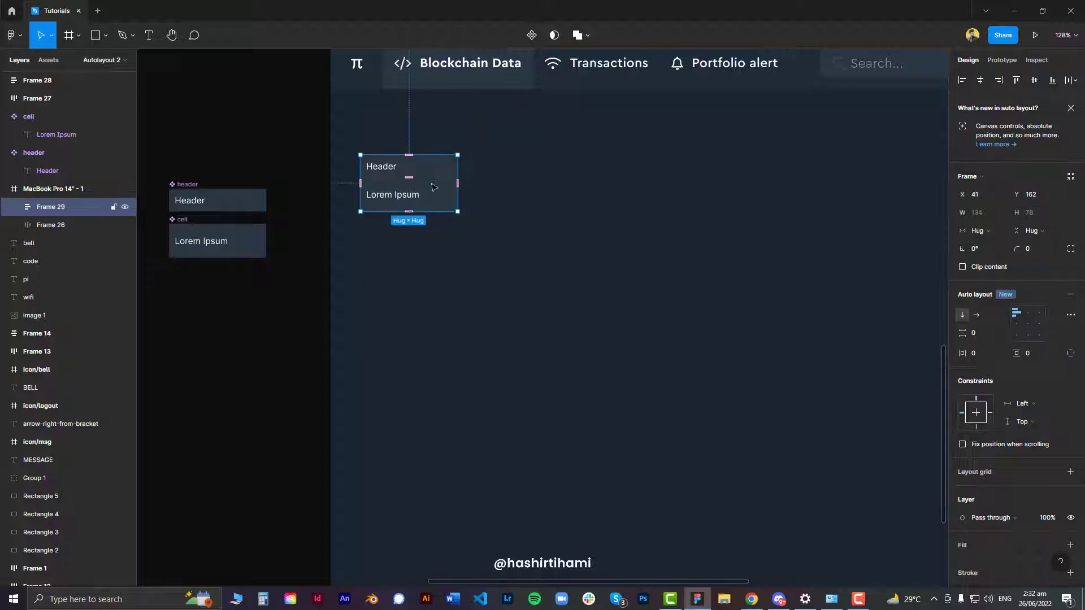
Duplicate the cell instance six times inside the column's auto layout frame.
double_click(435, 199)
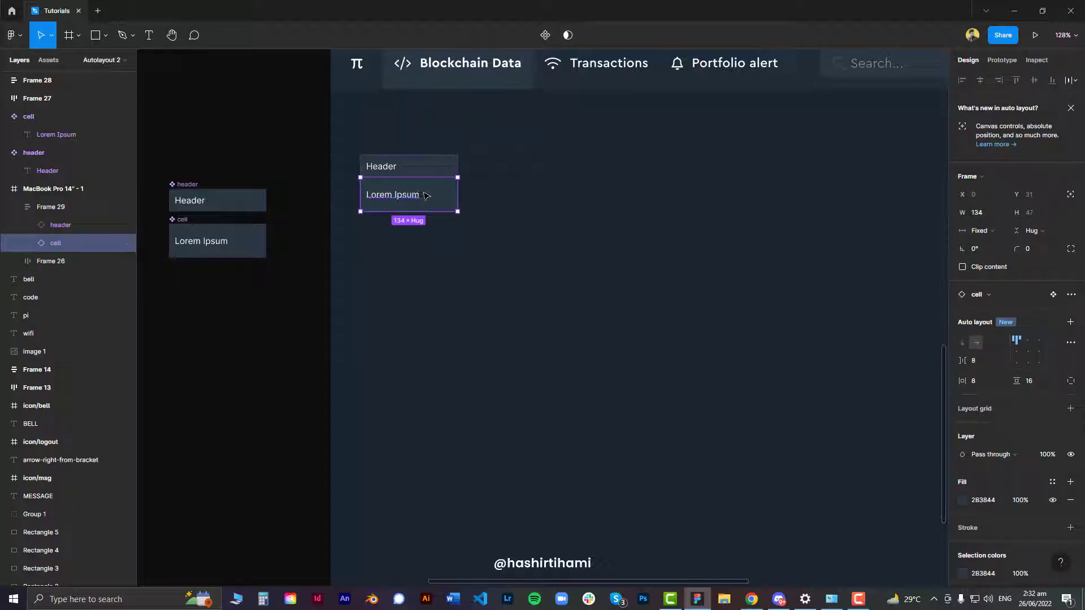
key(ctrl+d)
key(ctrl+d)
key(ctrl+d)
key(ctrl+d)
key(ctrl+d)
key(ctrl+d)
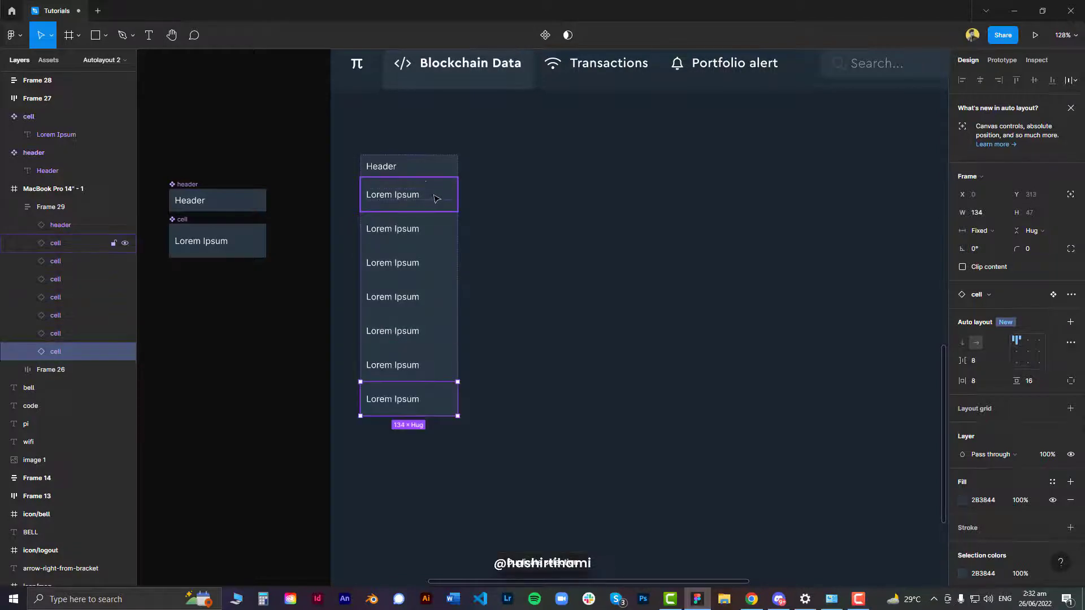
click(512, 372)
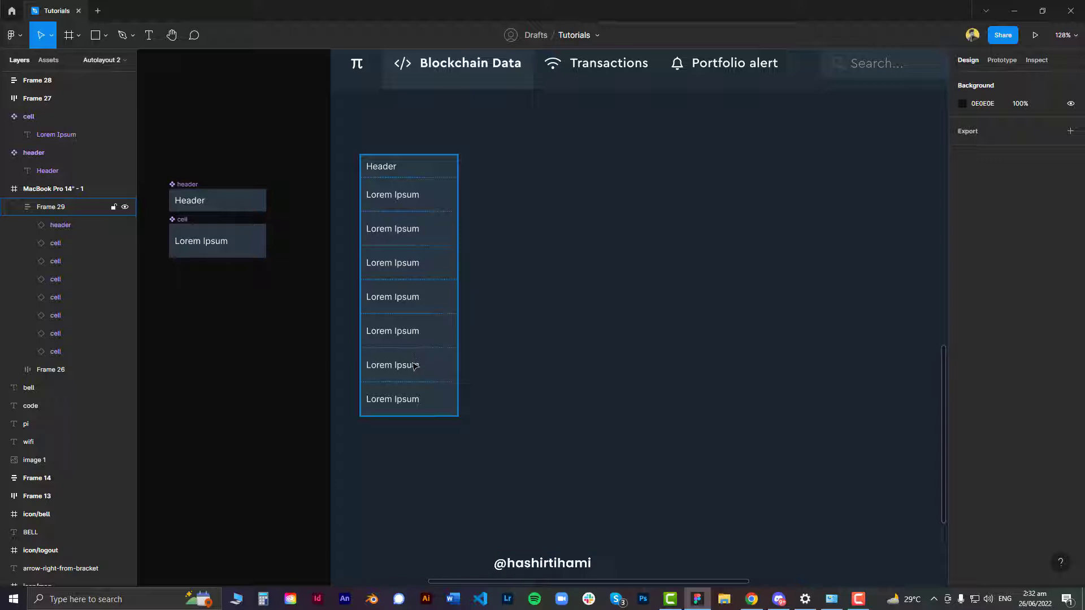
Try widening the column's auto layout frame to about 163.
click(415, 197)
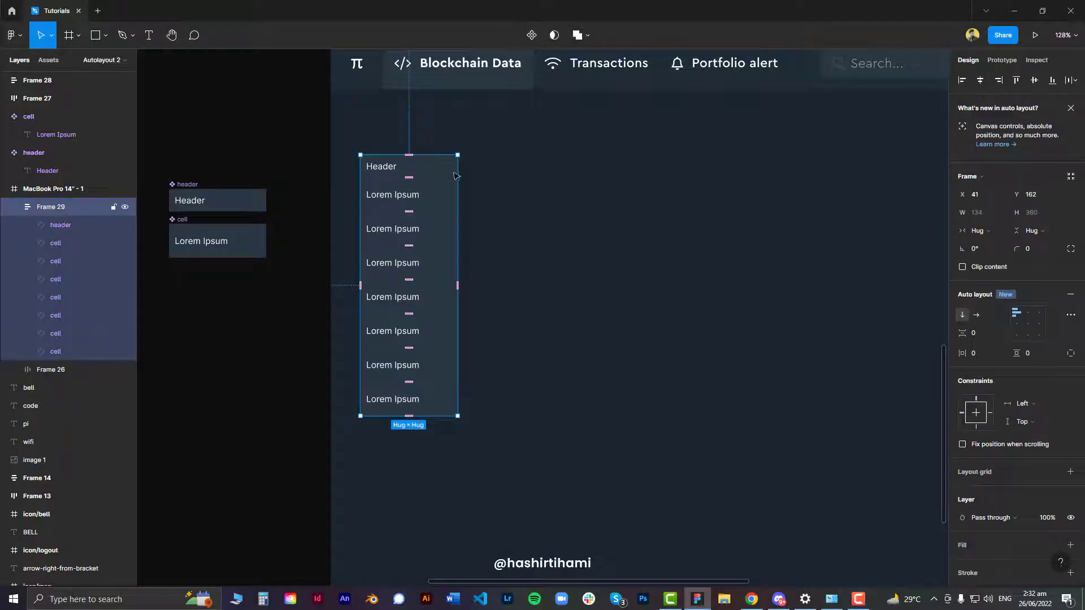
drag(471, 172, 478, 172)
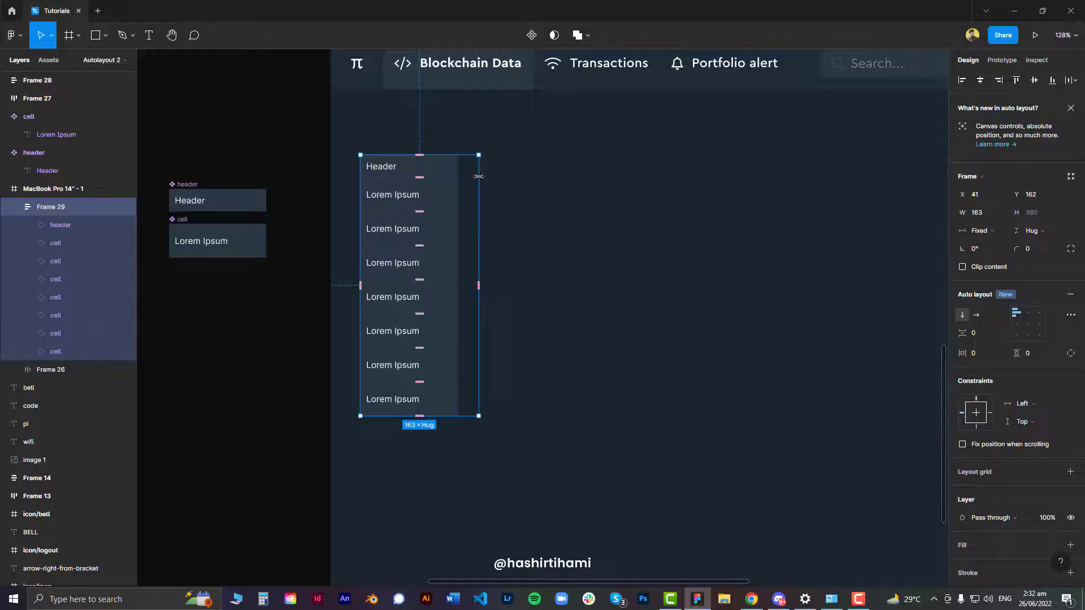
mouse_move(478, 177)
mouse_down()
mouse_move(491, 179)
mouse_move(482, 180)
mouse_up()
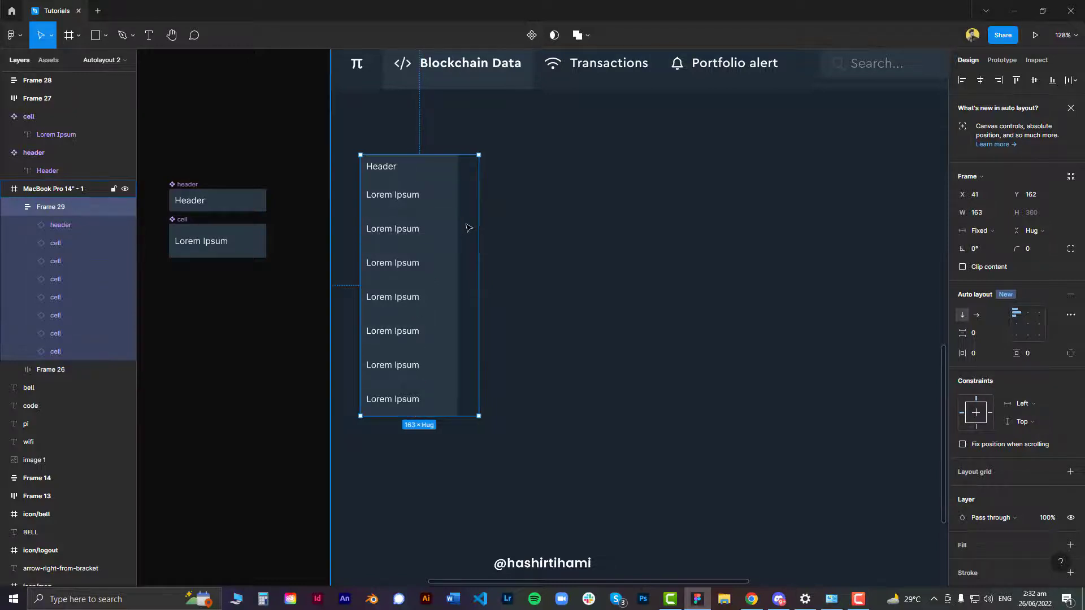
Set the width of the column's header and all seven cells to Fill container.
double_click(480, 210)
click(437, 168)
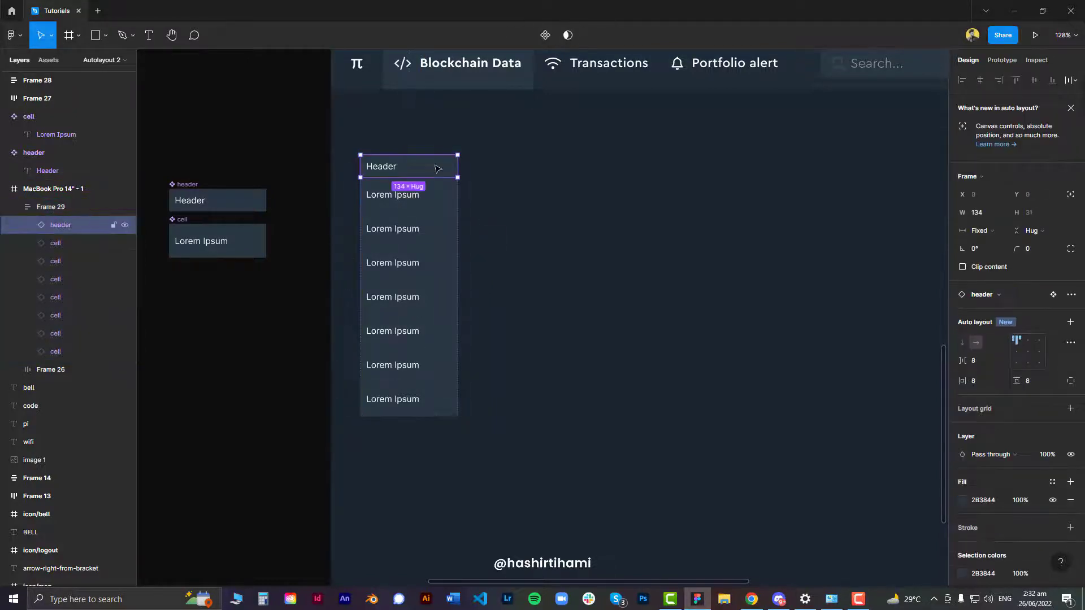
shift+click(431, 198)
shift+click(432, 235)
shift+click(430, 269)
shift+click(429, 303)
shift+click(431, 339)
shift+click(427, 365)
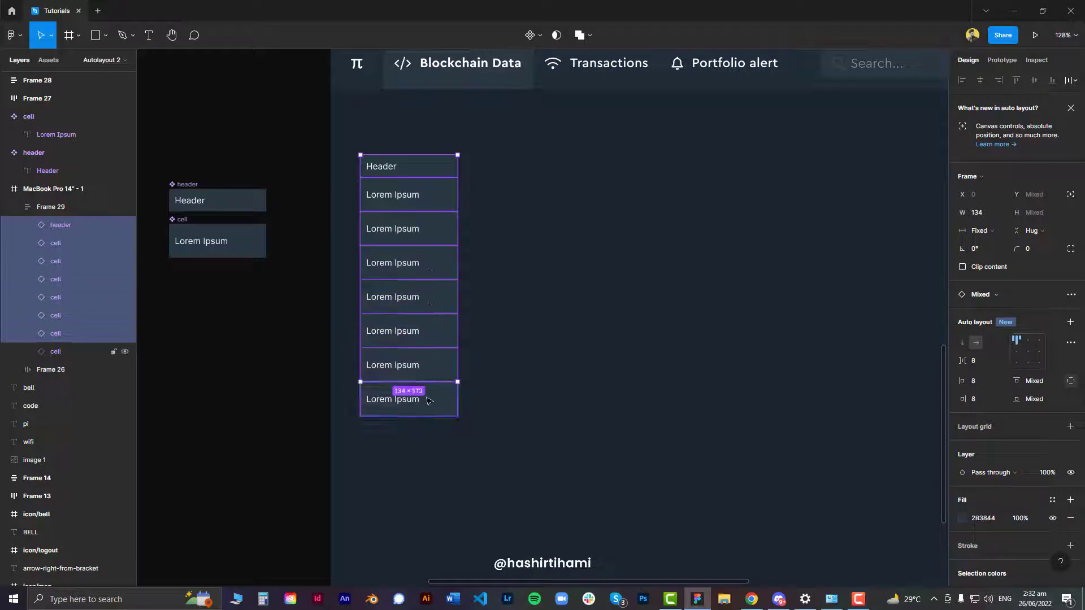
shift+click(426, 398)
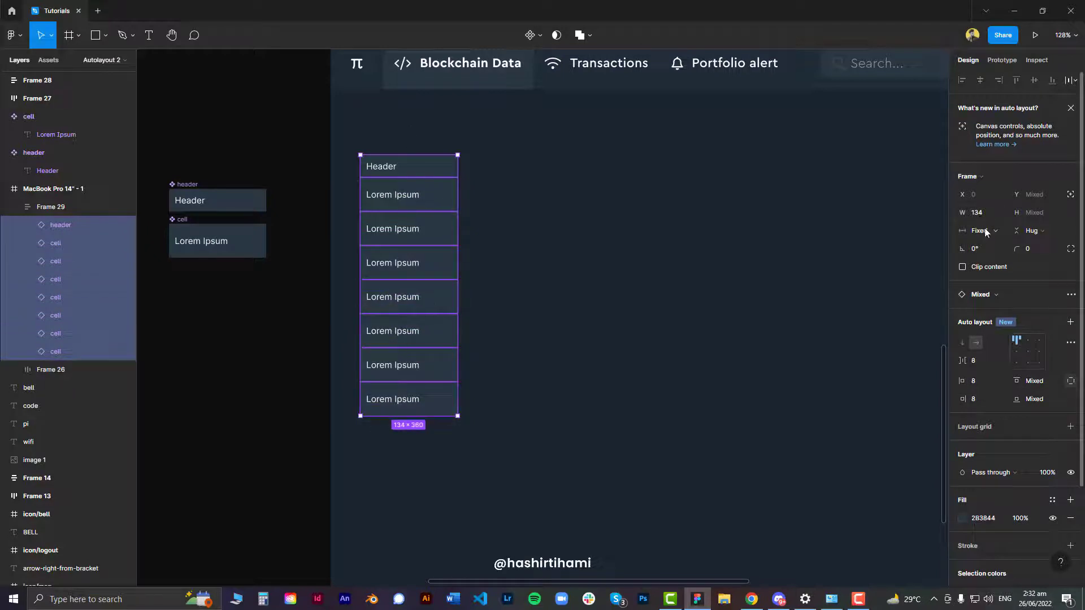
click(986, 231)
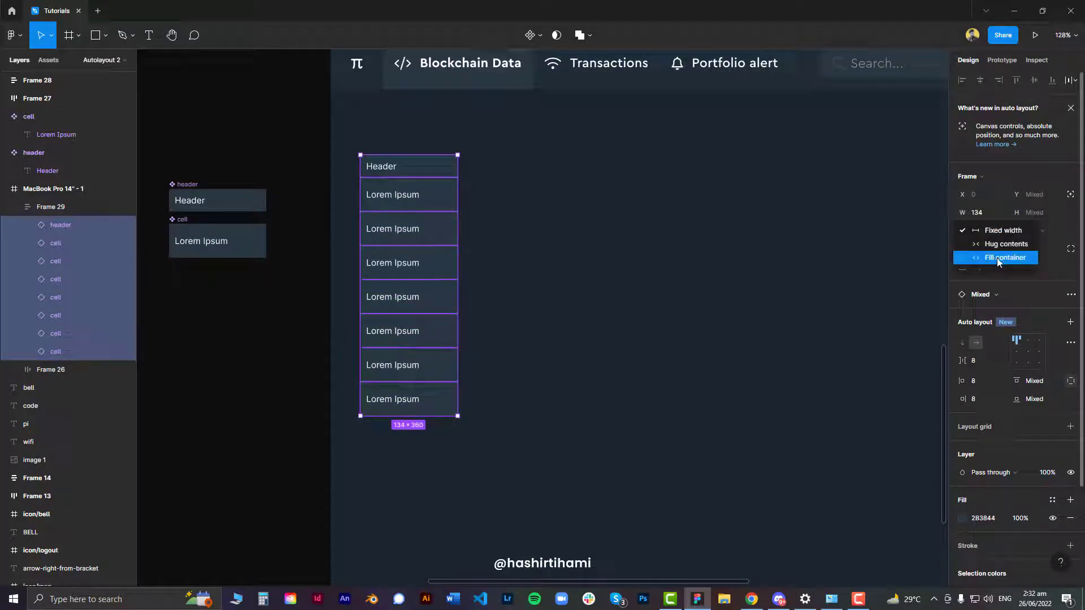
click(996, 257)
Widen the column's auto layout frame to about 182.
click(490, 179)
click(437, 202)
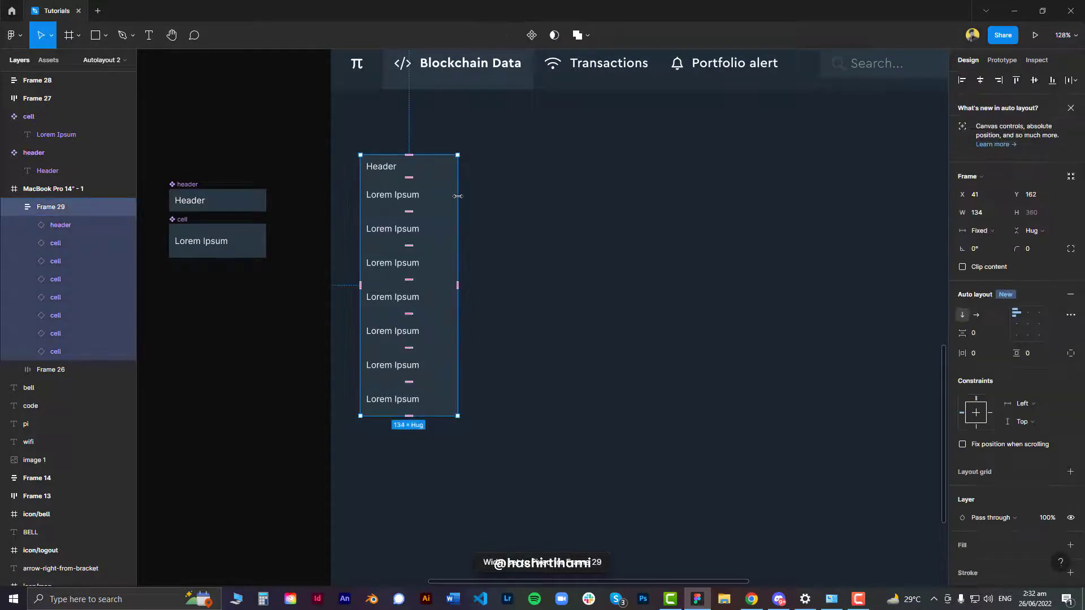
drag(458, 196, 492, 190)
click(450, 167)
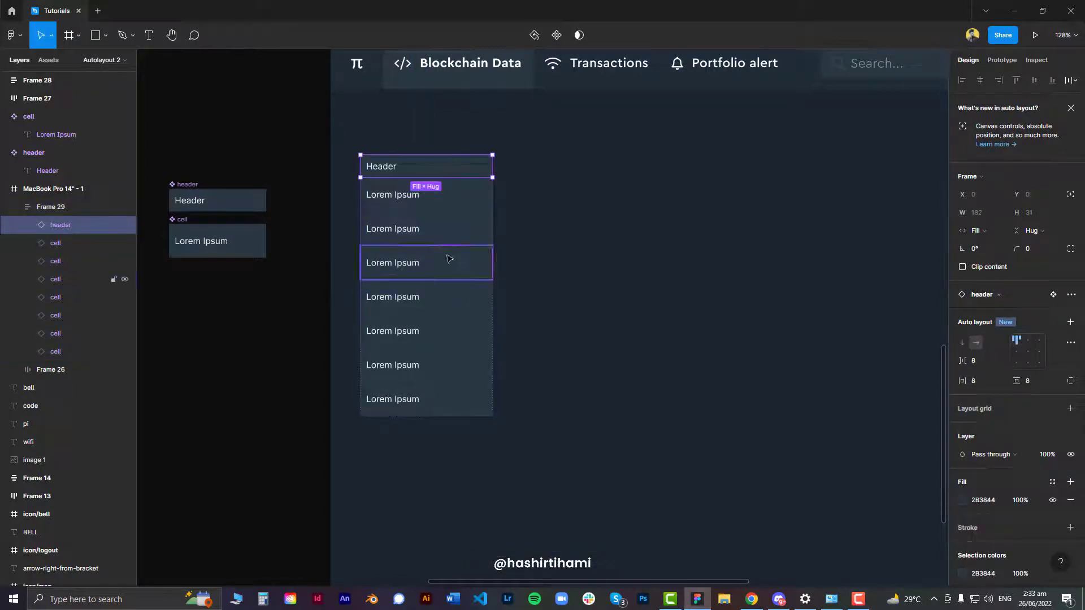
click(491, 151)
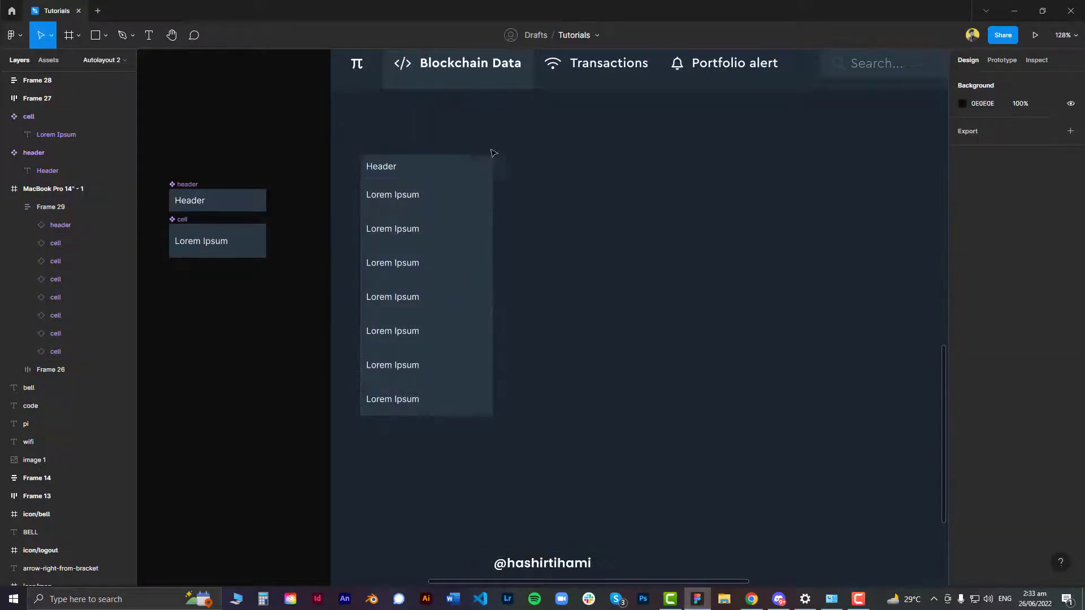
Move the reference image down to about X -1719, Y 1708, clear of the colour sample frames.
click(455, 205)
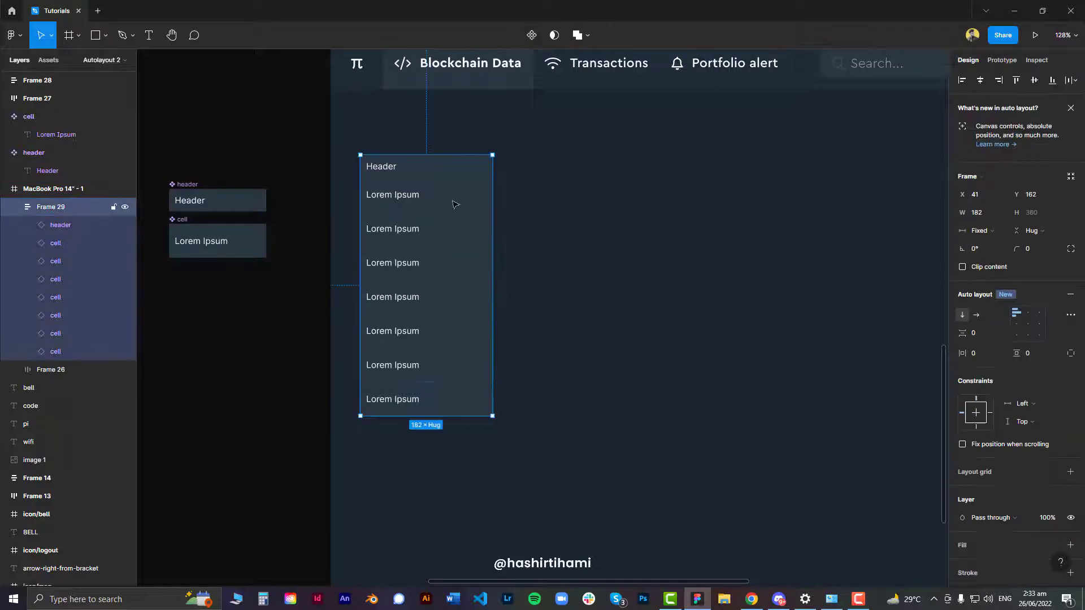
scroll(398, 200, down, 1)
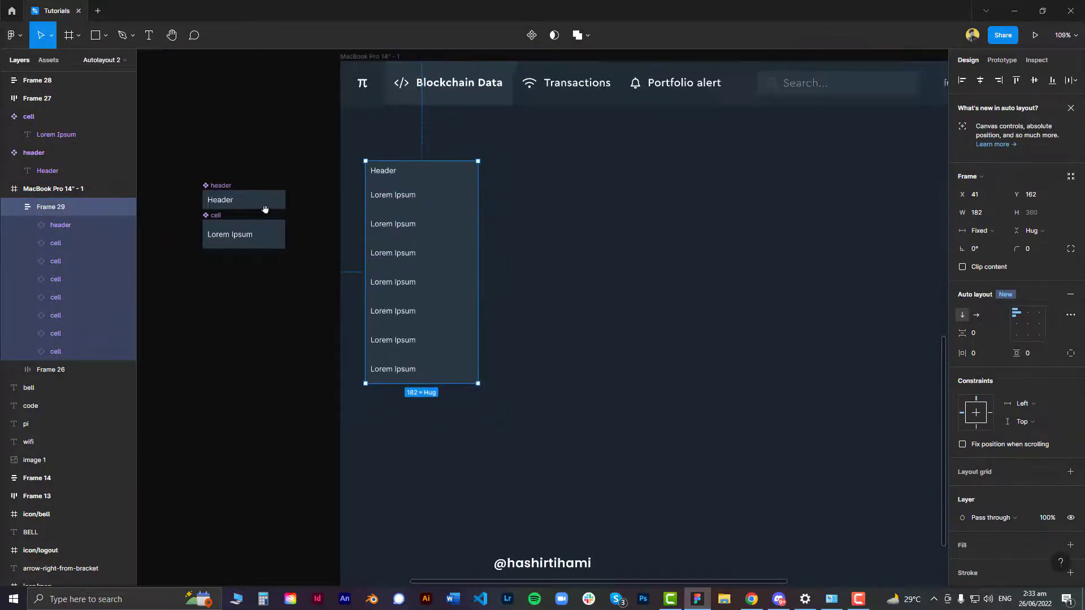
scroll(452, 186, left, 10)
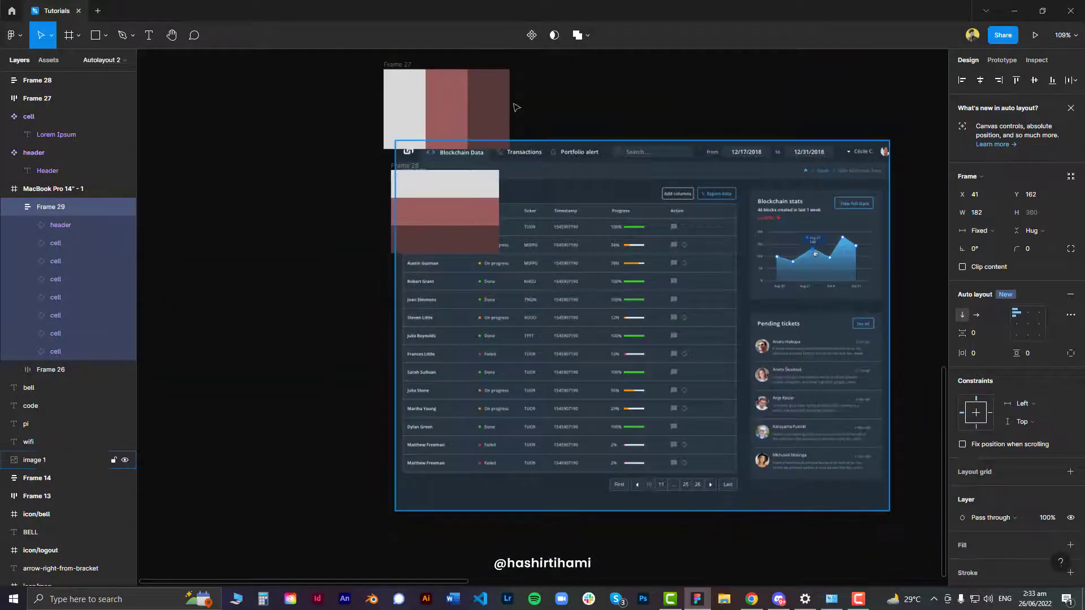
drag(568, 174, 598, 361)
drag(791, 352, 463, 43)
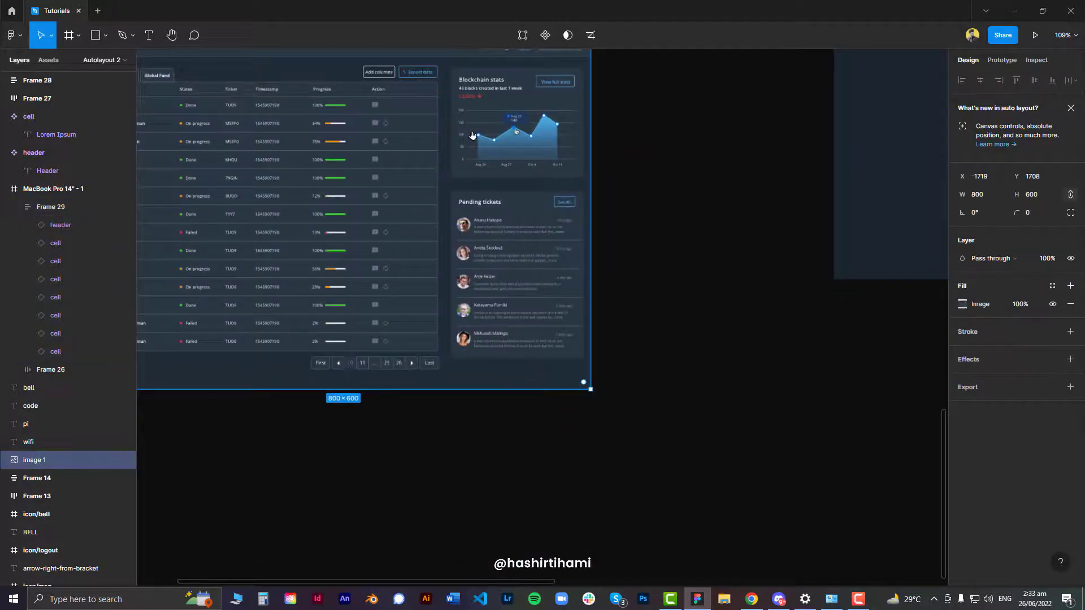
drag(468, 135, 644, 192)
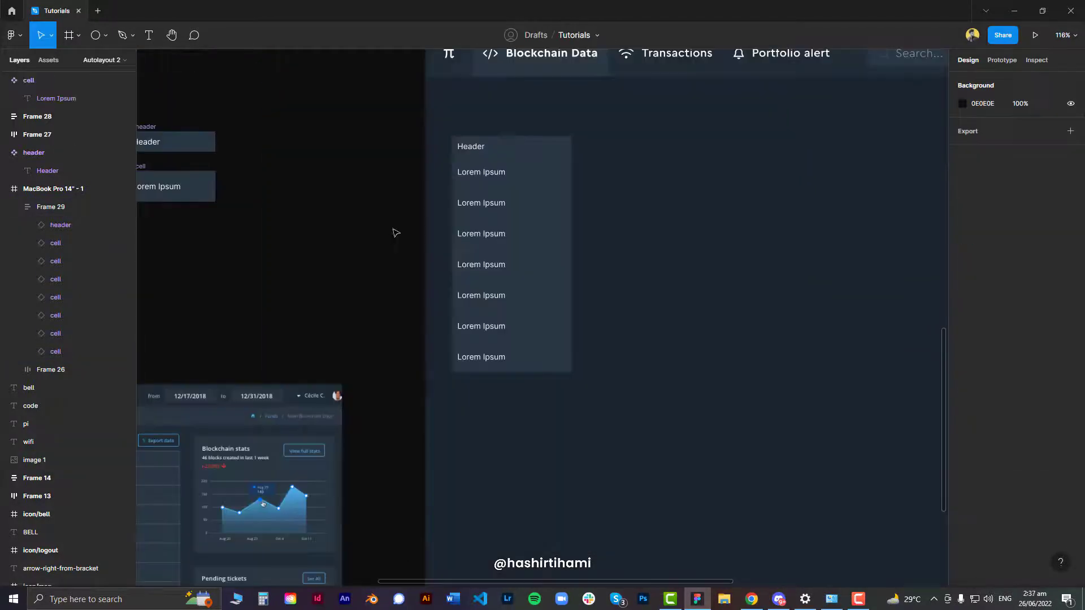
Compare the table in the reference image with the Lorem Ipsum column in the dashboard frame.
scroll(396, 233, right, 5)
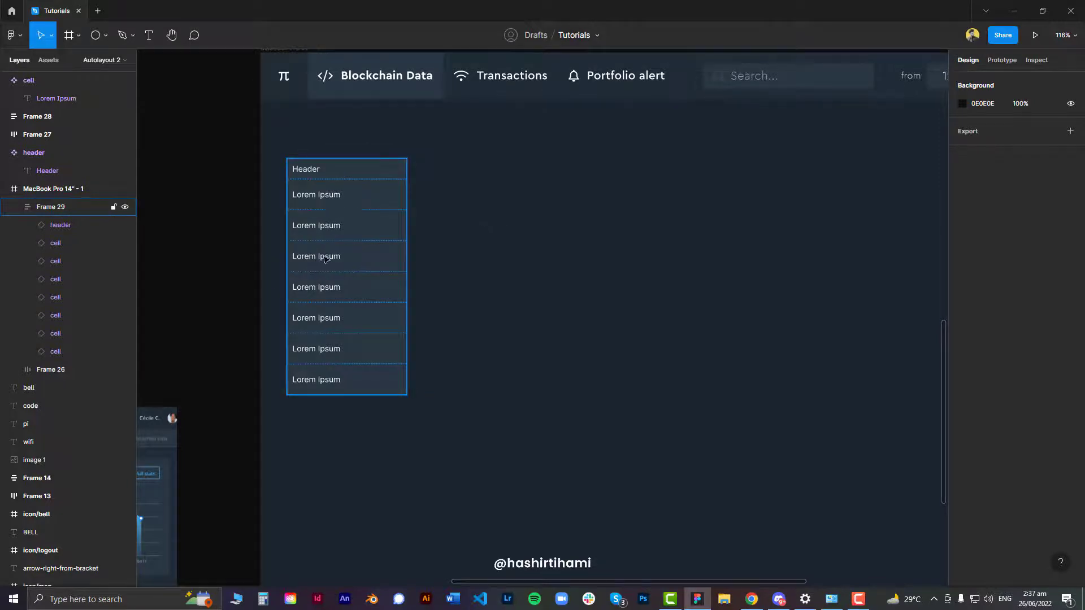
scroll(361, 223, left, 15)
scroll(362, 223, down, 7)
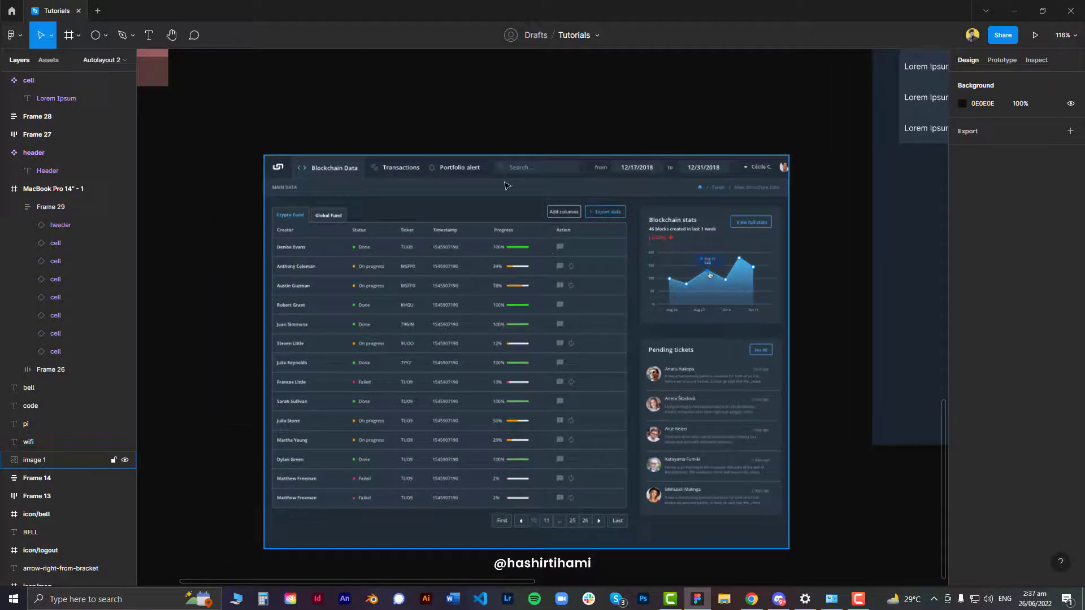
scroll(652, 236, up, 5)
scroll(652, 235, right, 5)
scroll(652, 236, right, 7)
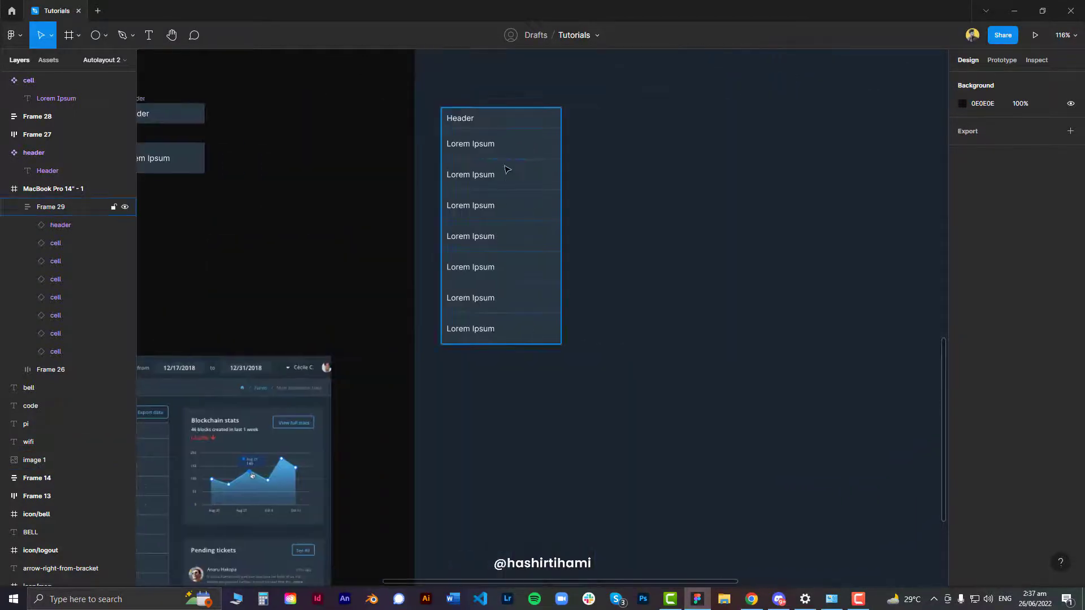
scroll(461, 244, up, 2)
scroll(461, 244, left, 3)
drag(461, 244, 383, 242)
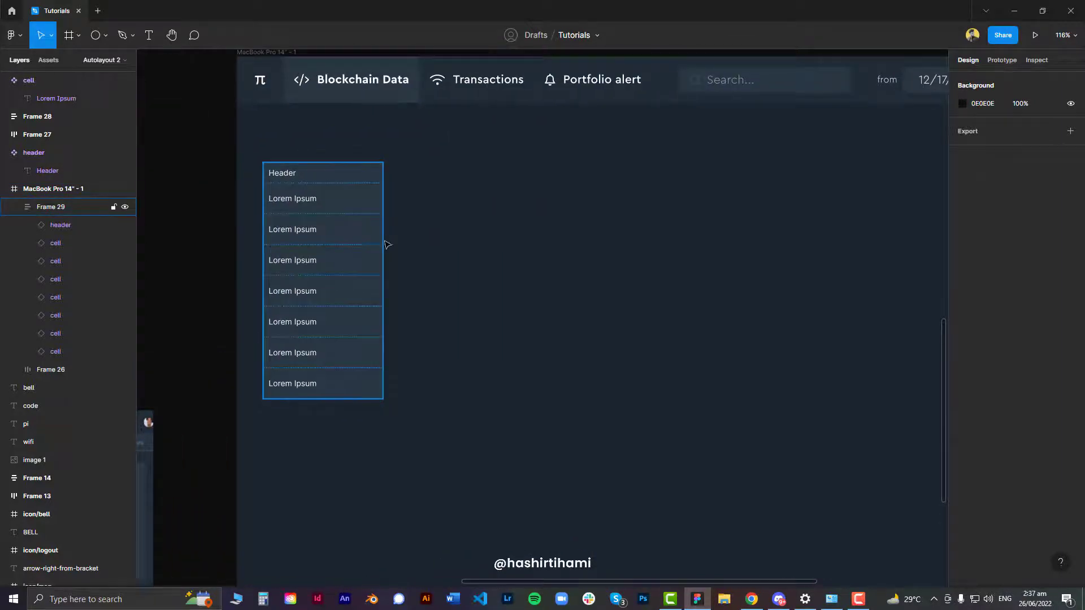
Duplicate the column beside the original and wrap both in a horizontal auto layout with 0 spacing between items.
click(346, 236)
drag(308, 223, 426, 218)
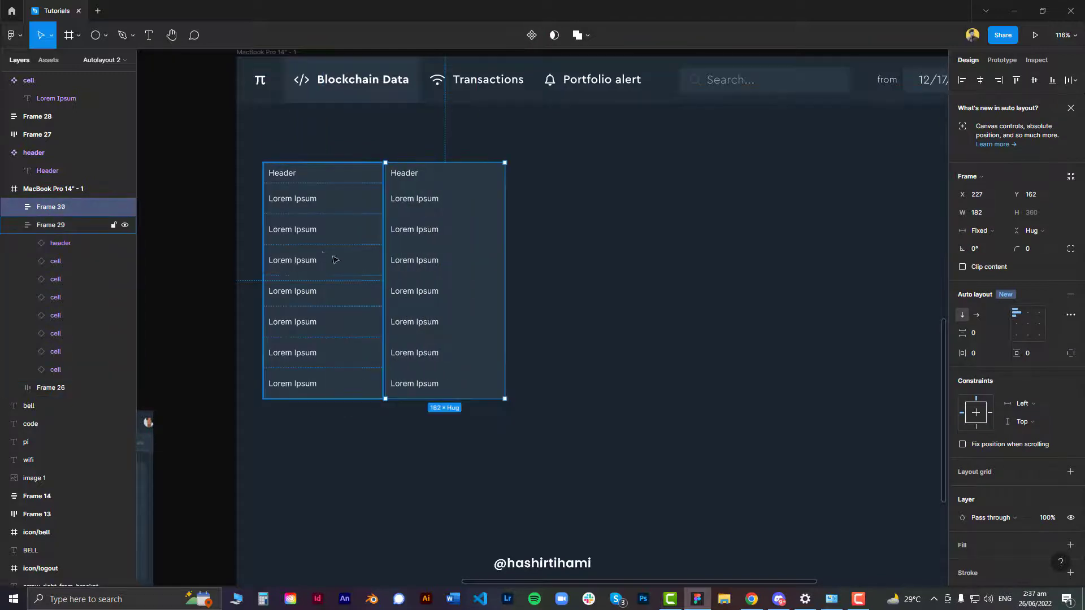
shift+click(328, 230)
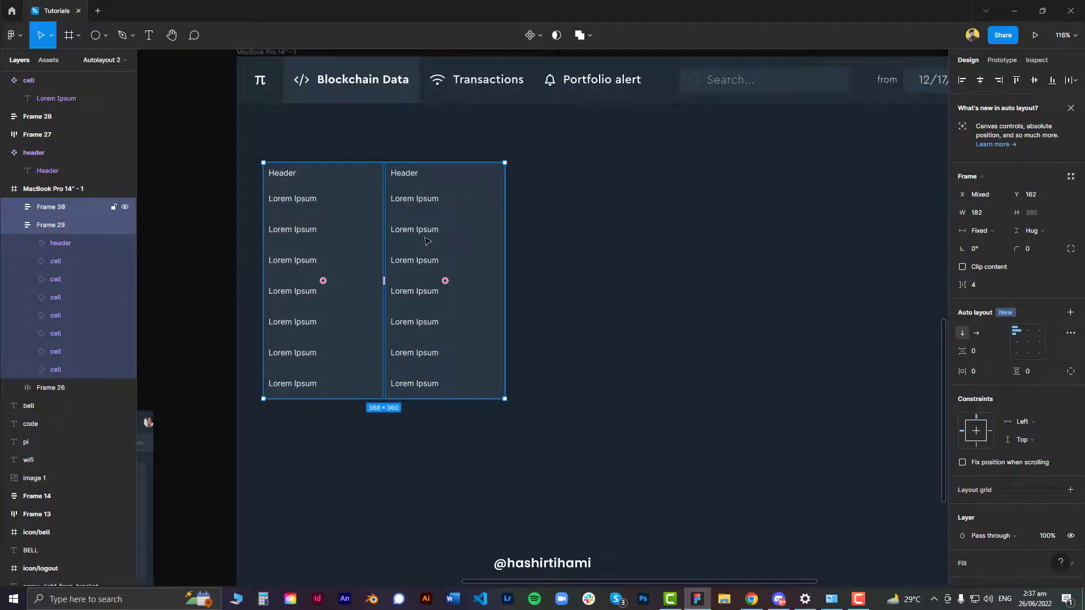
key(shift+a)
click(979, 335)
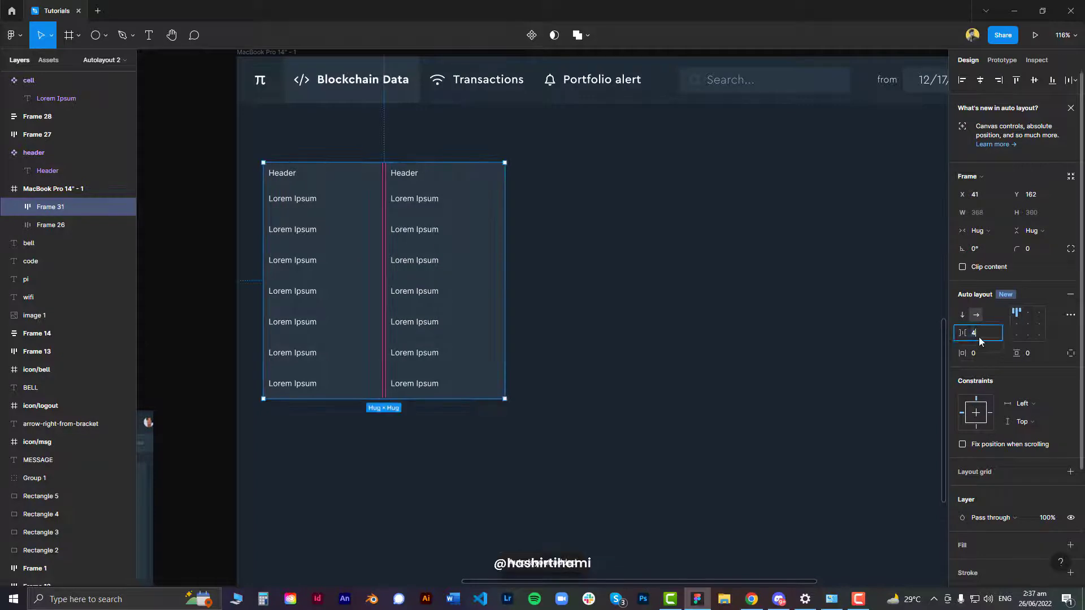
text(0)
key(Return)
click(632, 314)
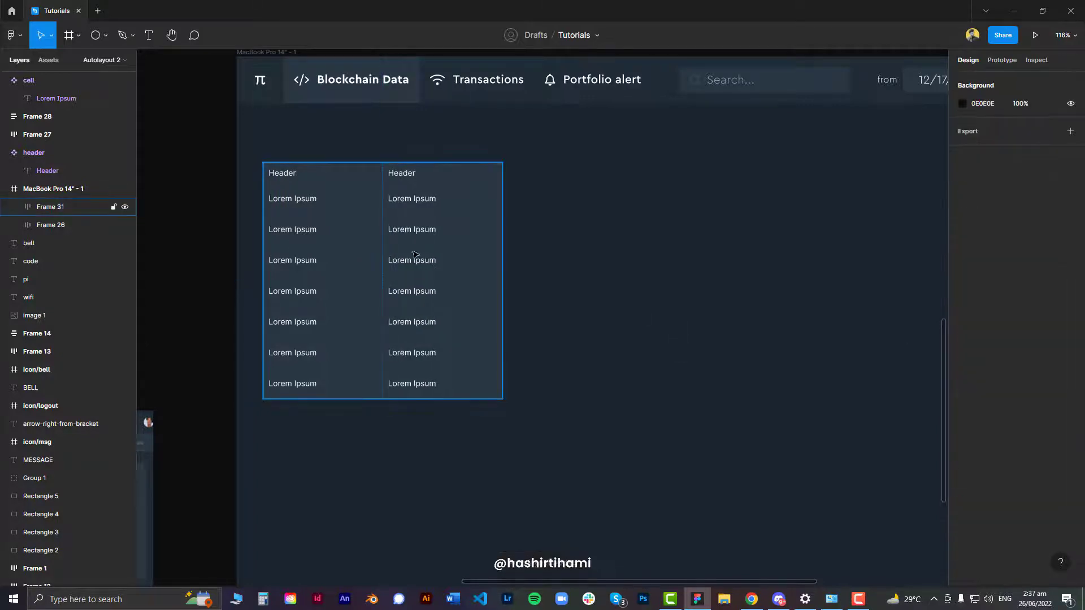
Duplicate the second column four times inside the auto layout to make a six-column table.
double_click(434, 246)
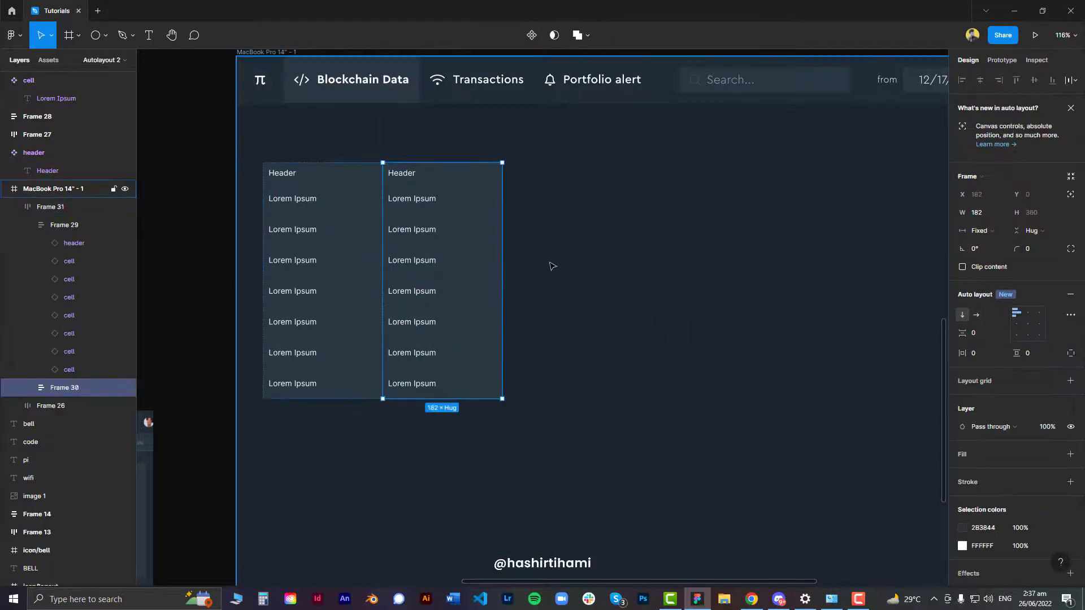
key(ctrl+d)
key(ctrl+d)
key(ctrl+d)
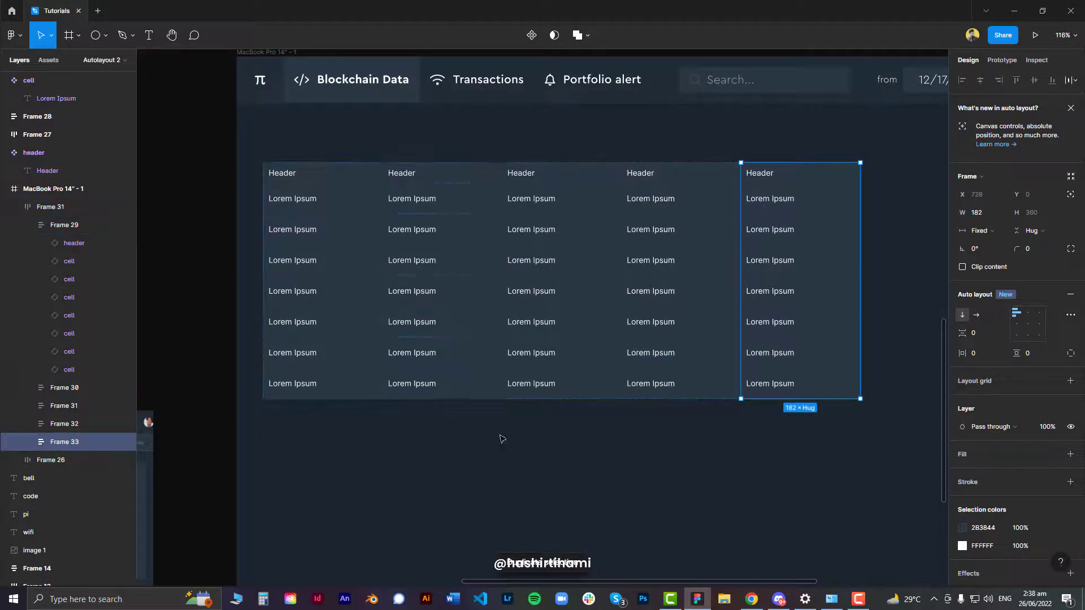
scroll(412, 436, down, 5)
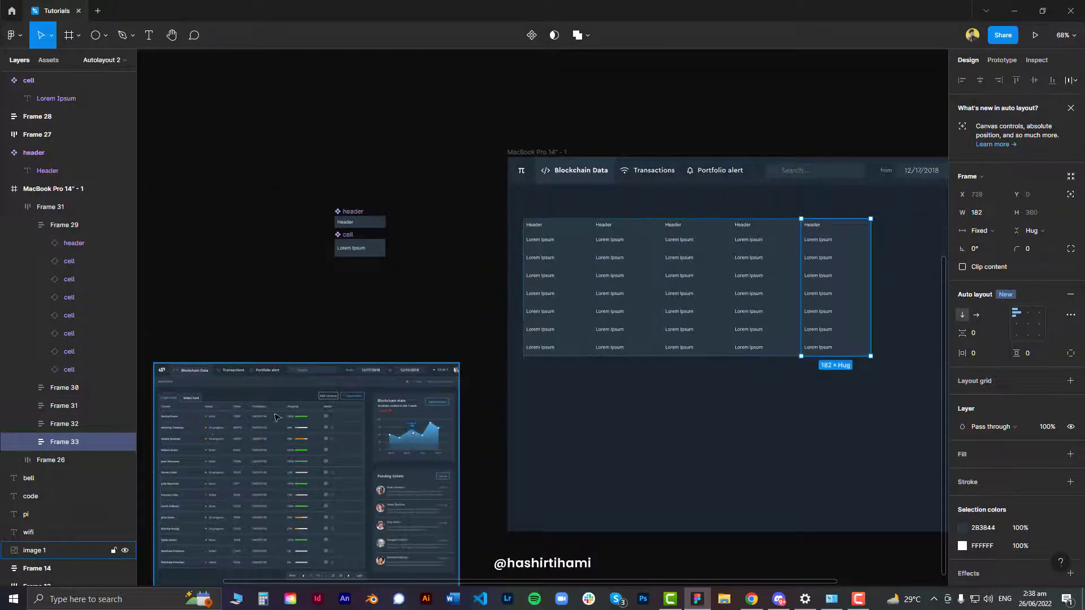
scroll(601, 281, right, 4)
scroll(601, 281, up, 2)
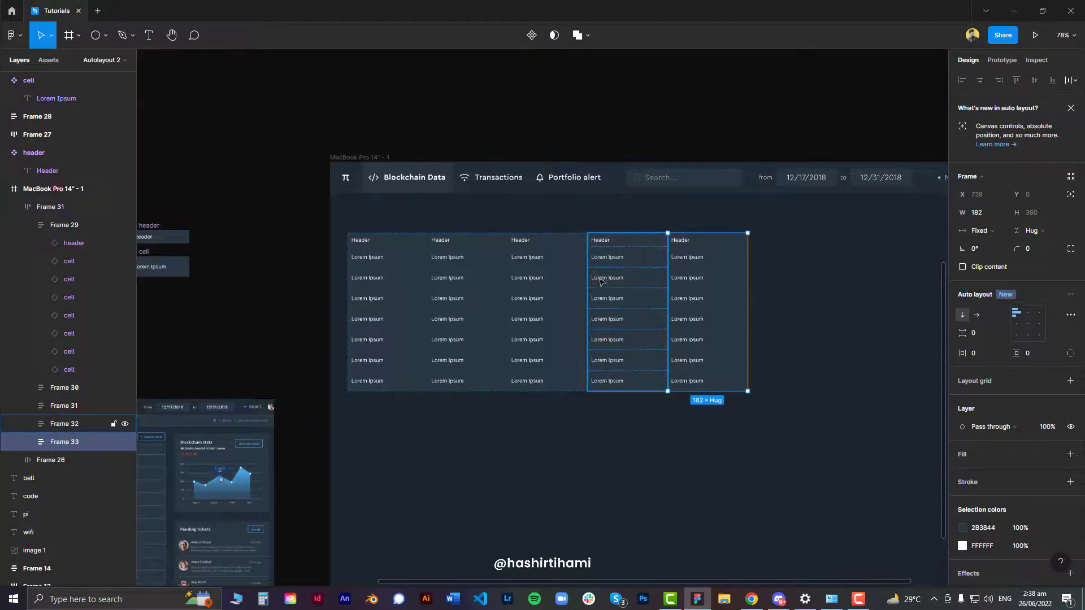
key(ctrl+d)
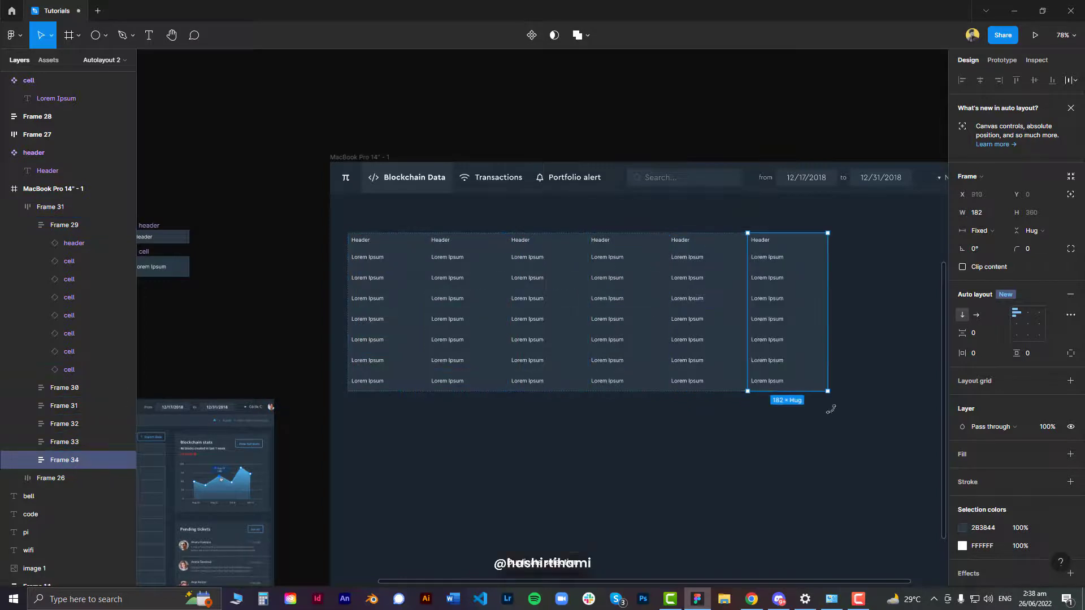
click(831, 408)
Try narrowing the whole table frame to about 960 wide and reset its width to Hug contents.
click(562, 286)
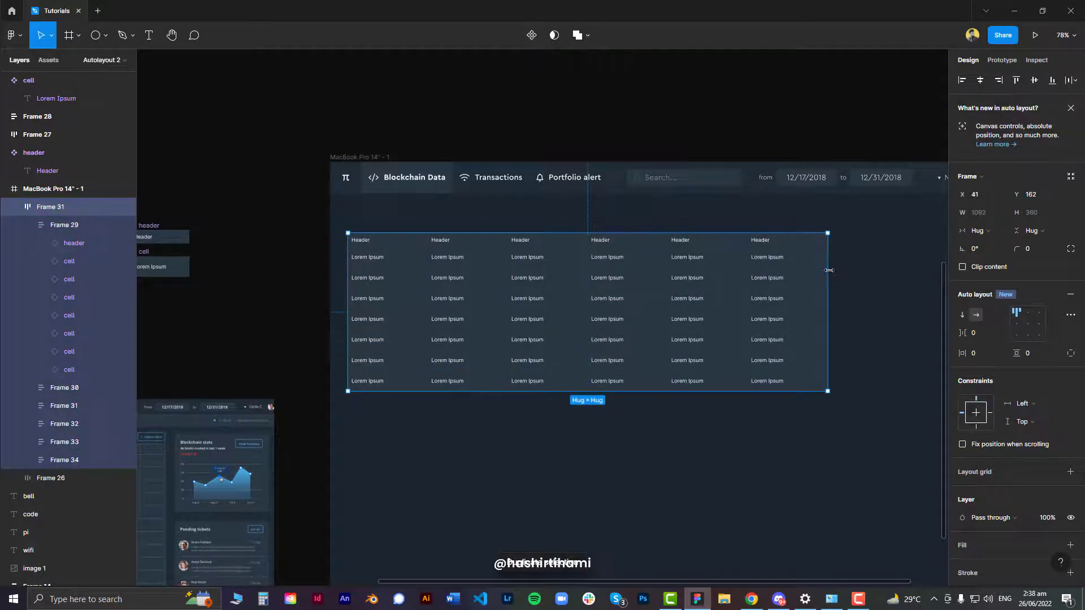
drag(829, 270, 766, 273)
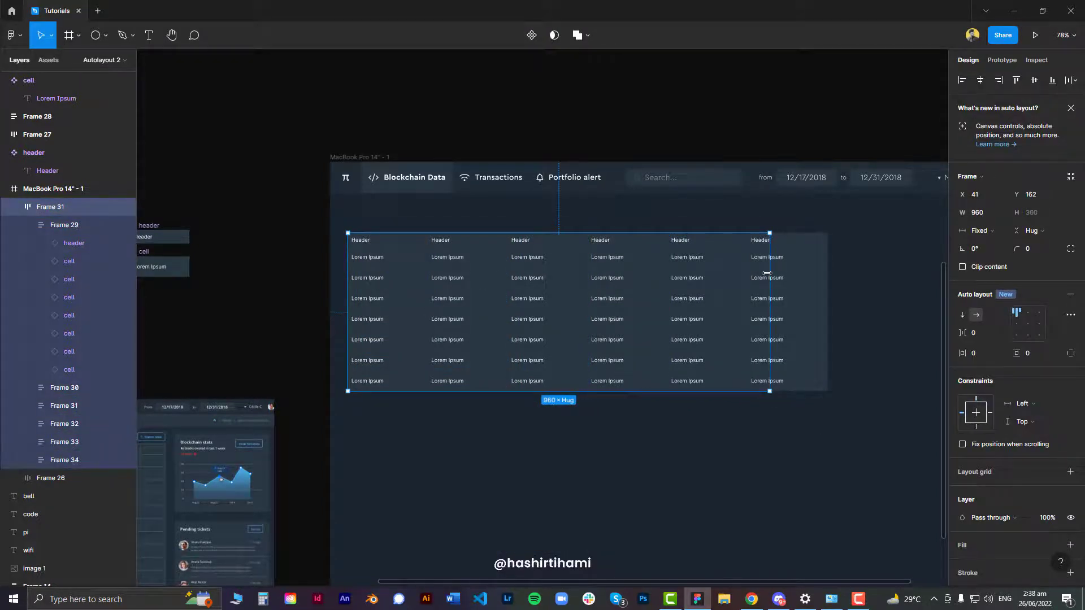
double_click(768, 273)
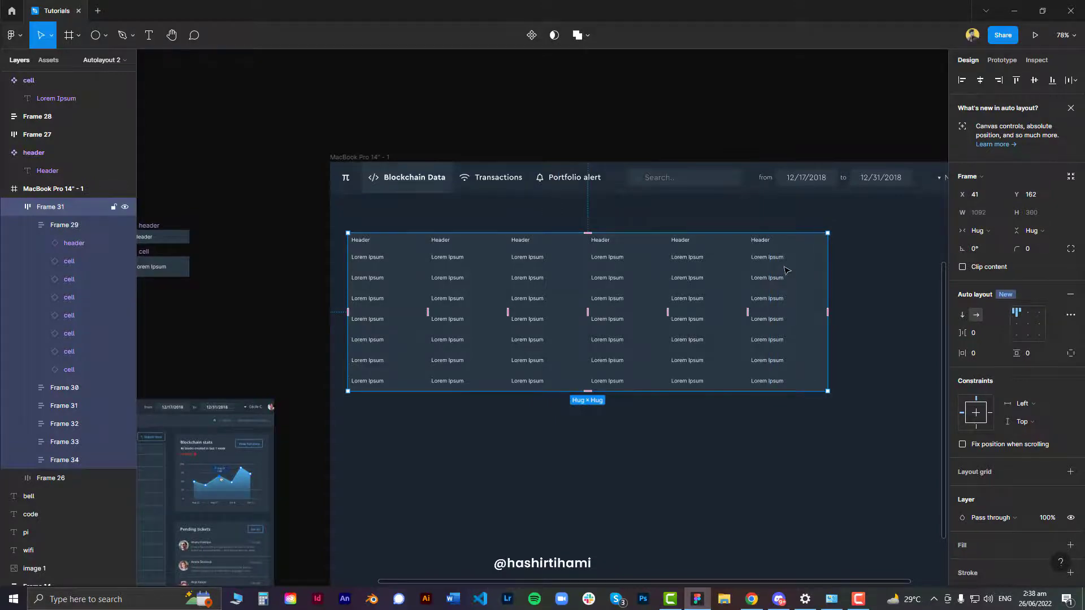
Try narrowing the table's first column to about 142 wide and revert its width.
scroll(593, 293, up, 3)
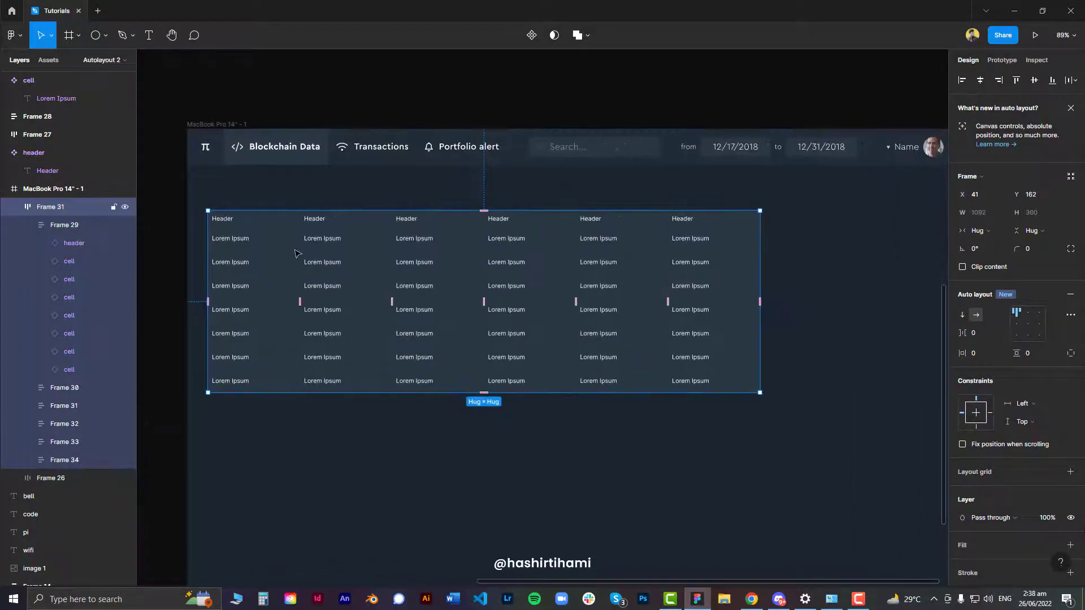
scroll(237, 226, up, 5)
click(244, 224)
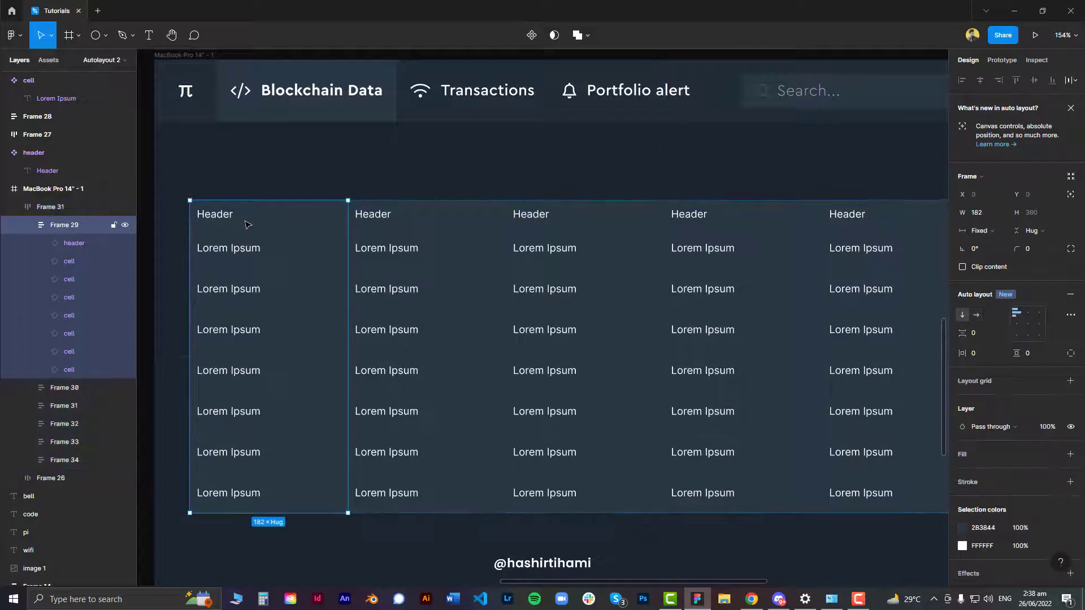
click(251, 222)
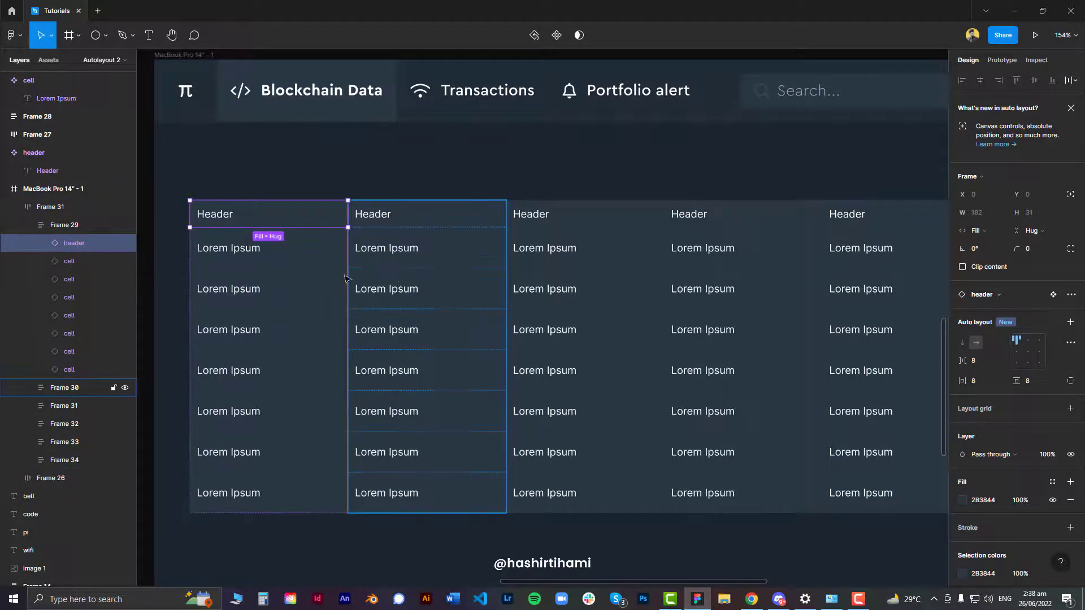
key(shift+Return)
drag(348, 281, 313, 281)
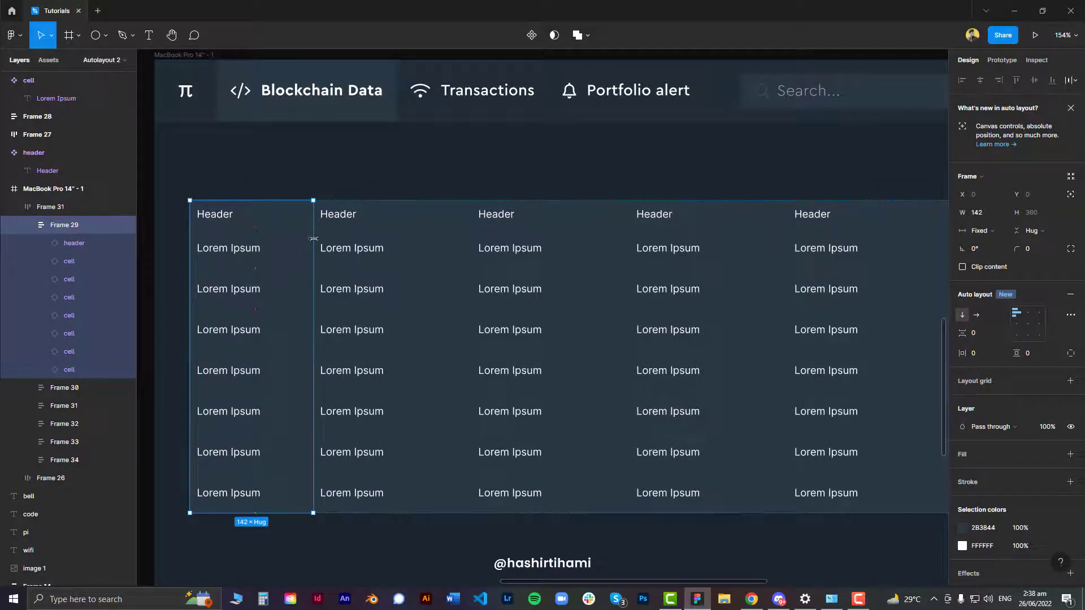
click(411, 172)
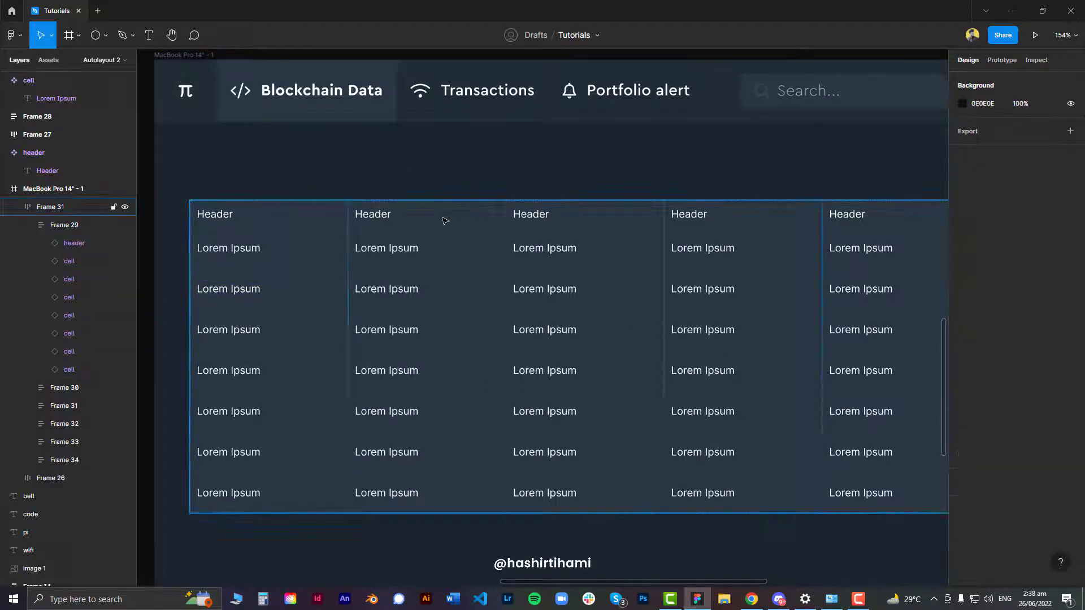
Try widening the whole table frame to about 1113 and reset its width to Hug contents.
scroll(443, 220, down, 2)
scroll(443, 220, right, 1)
click(443, 221)
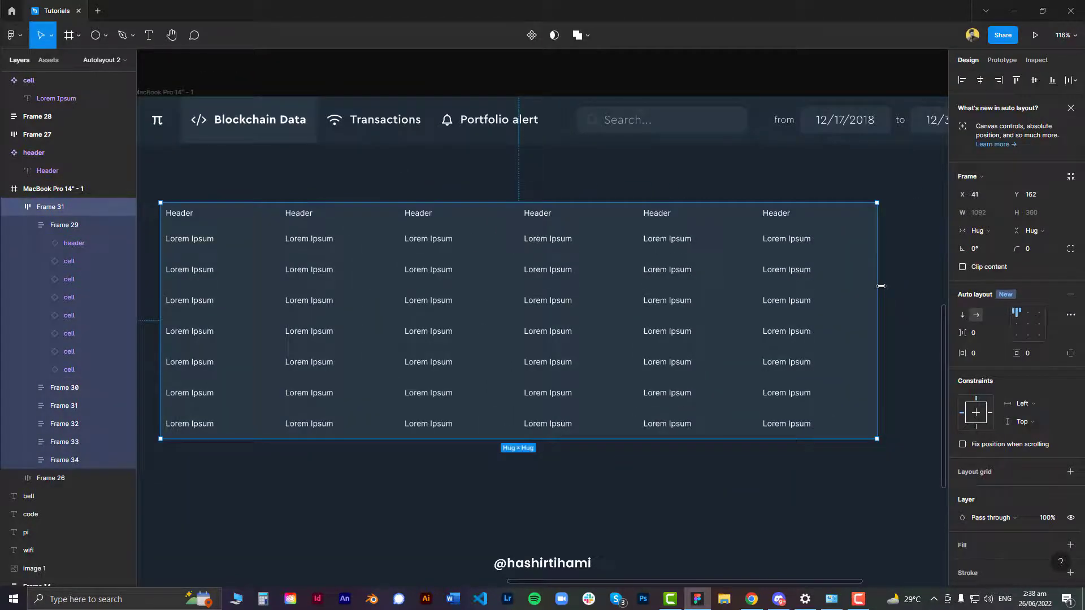
drag(880, 287, 892, 284)
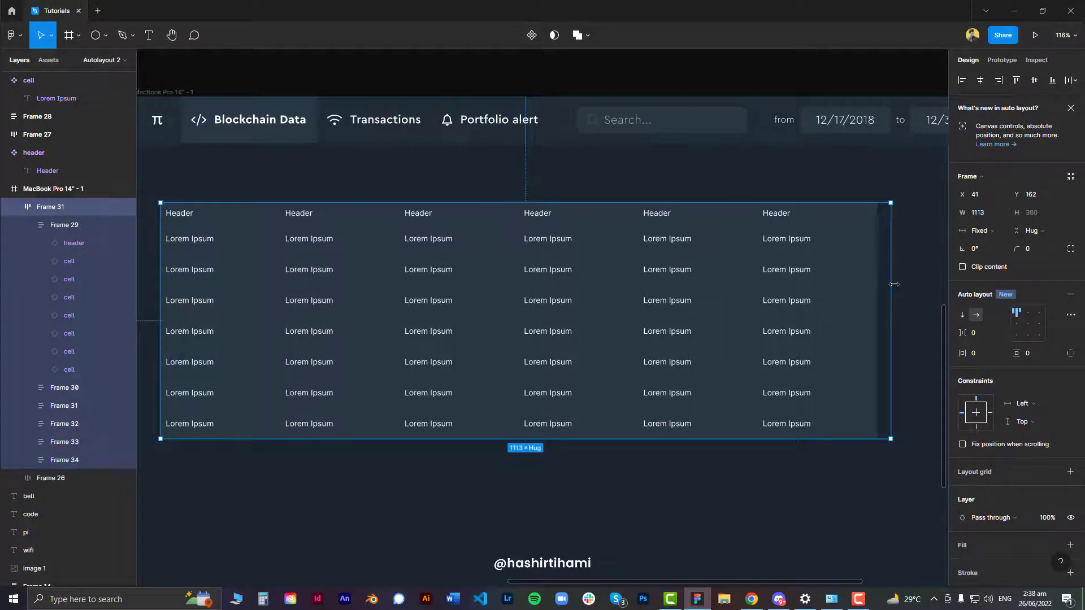
double_click(893, 284)
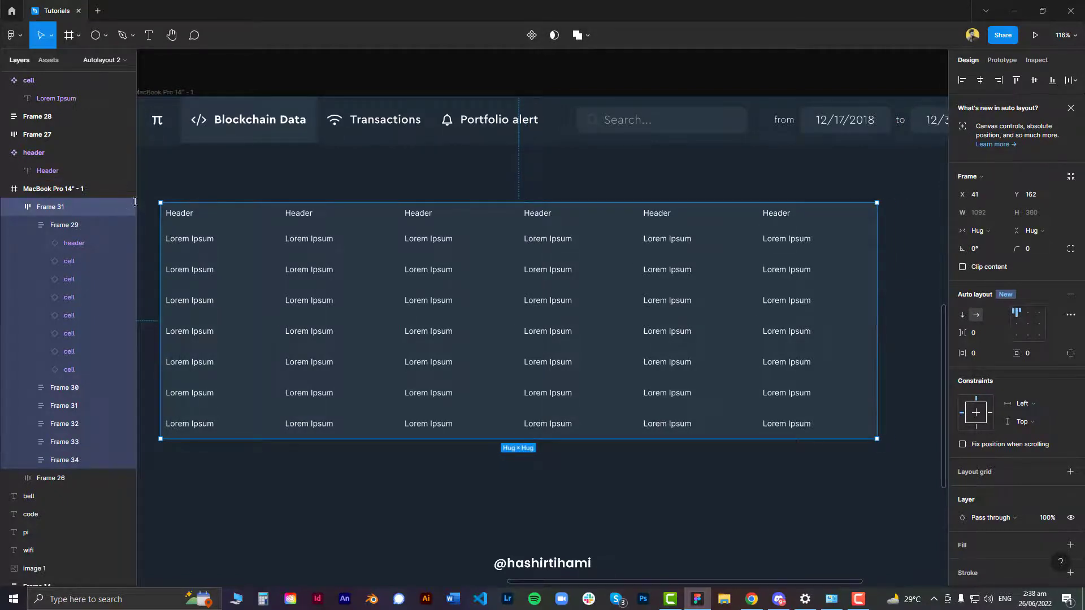
Rename the outer auto layout frame holding the six columns as table.
double_click(46, 207)
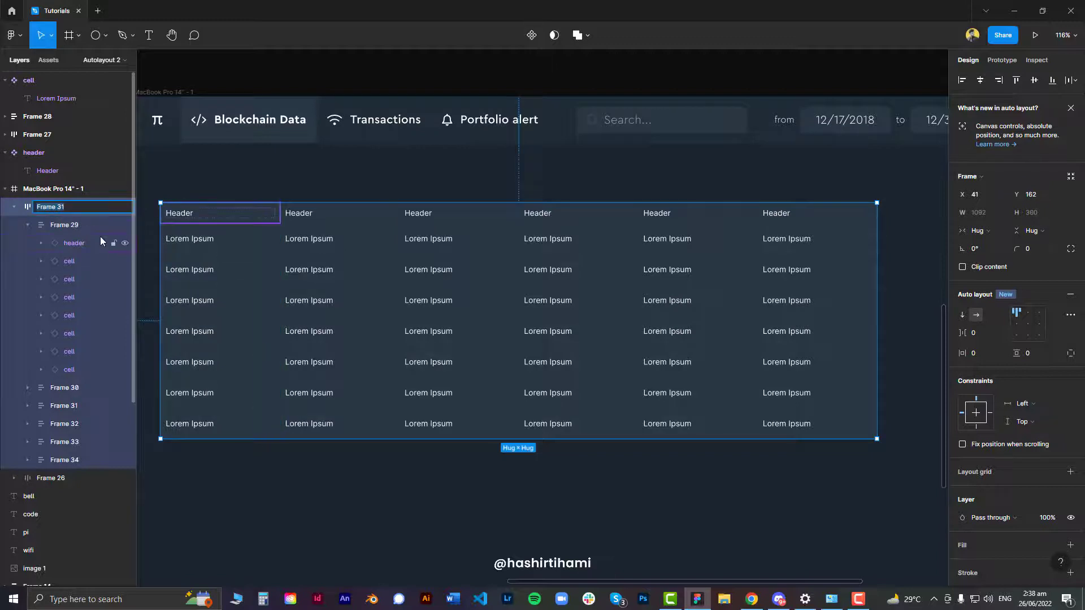
text(table)
key(Escape)
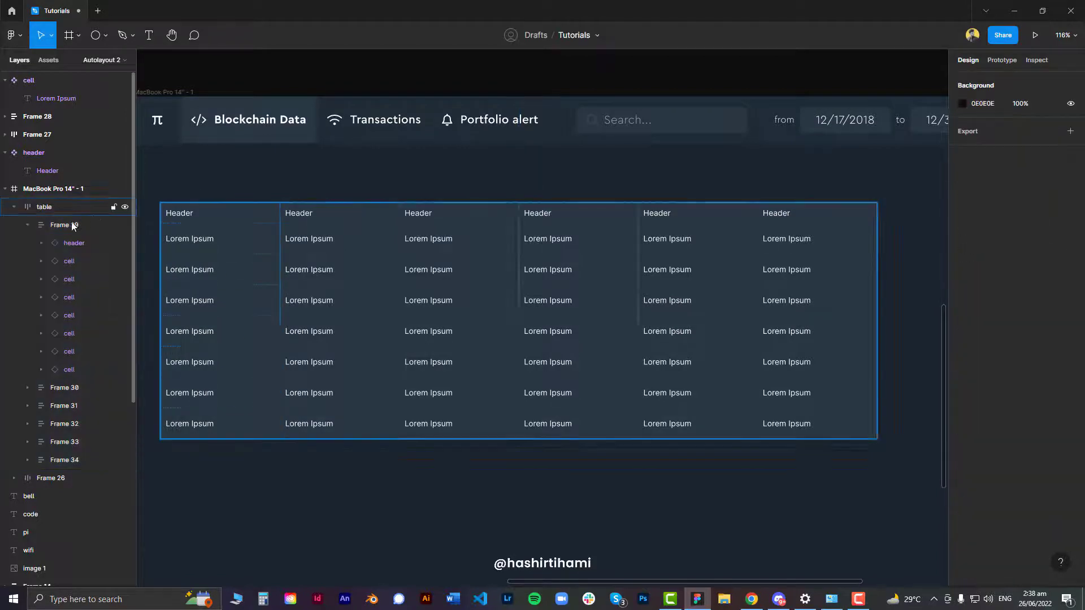
click(70, 224)
double_click(70, 225)
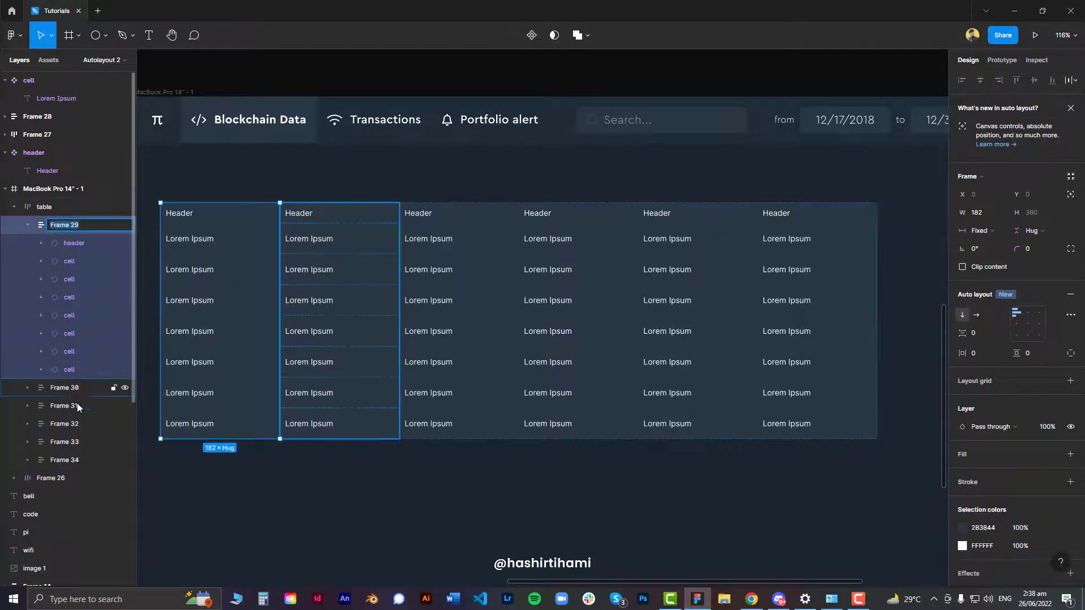
click(218, 161)
Set the width of all six table columns to Fill container.
double_click(229, 257)
shift+click(325, 236)
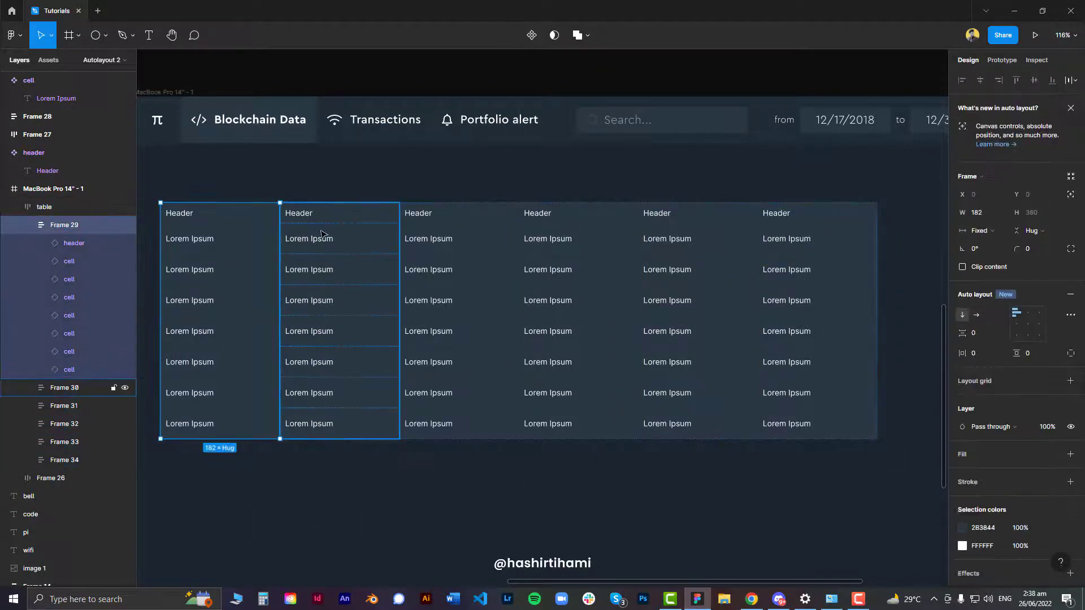
shift+click(452, 244)
shift+click(621, 254)
shift+click(678, 257)
shift+click(797, 265)
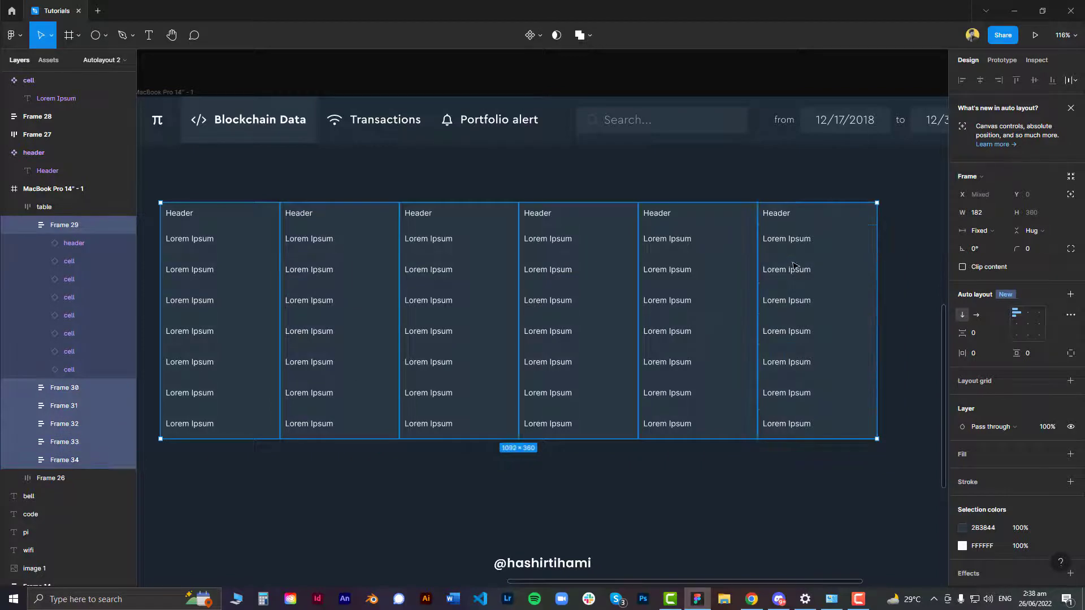
click(990, 232)
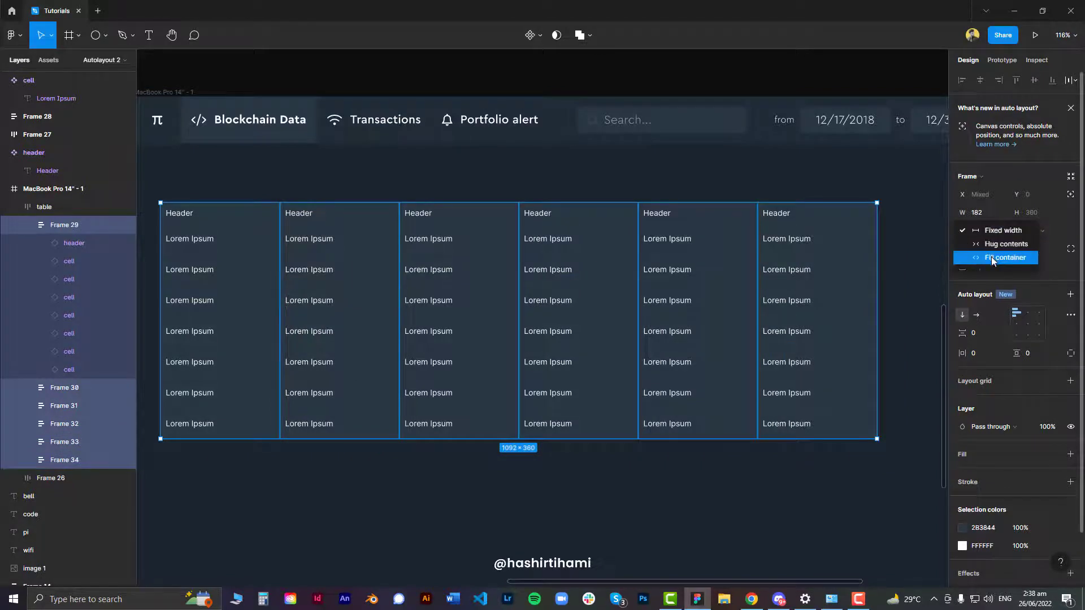
click(986, 258)
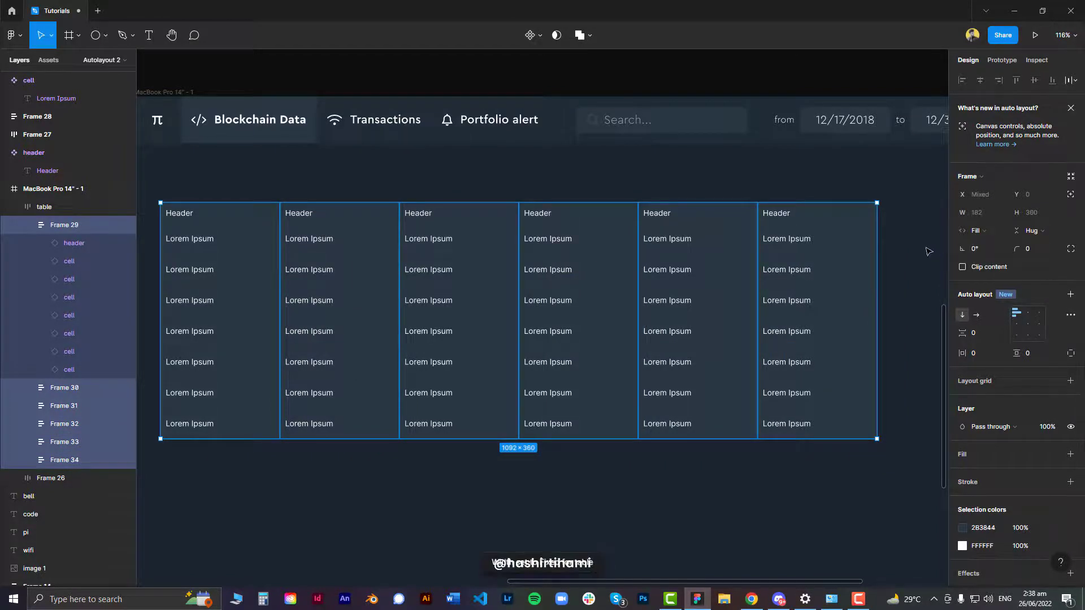
click(927, 252)
Test the fluid columns by resizing the table frame to about 742 wide.
click(769, 280)
drag(880, 266, 652, 267)
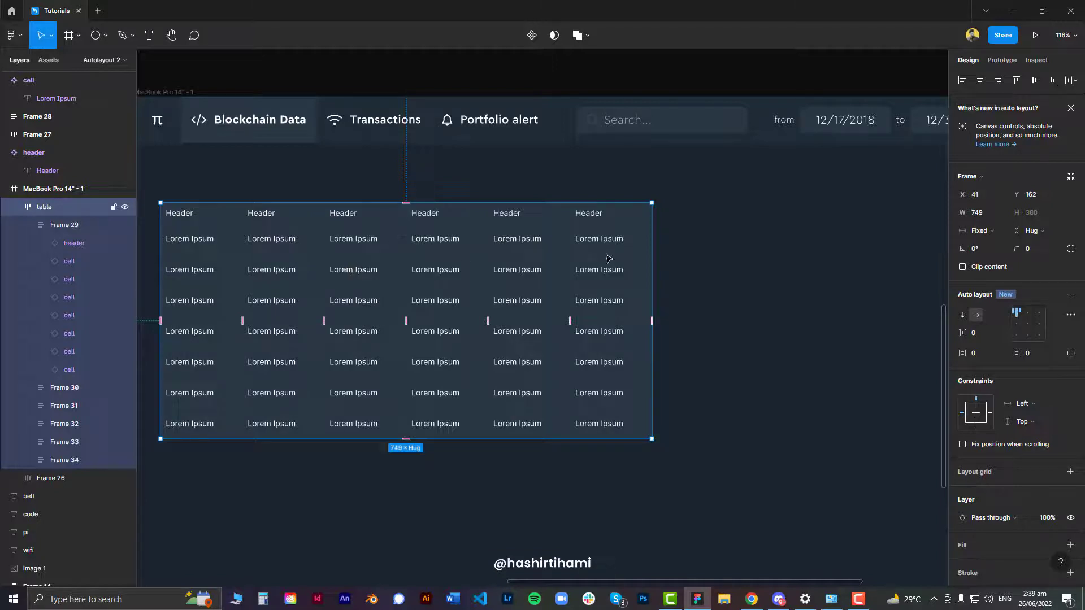
drag(653, 261, 778, 266)
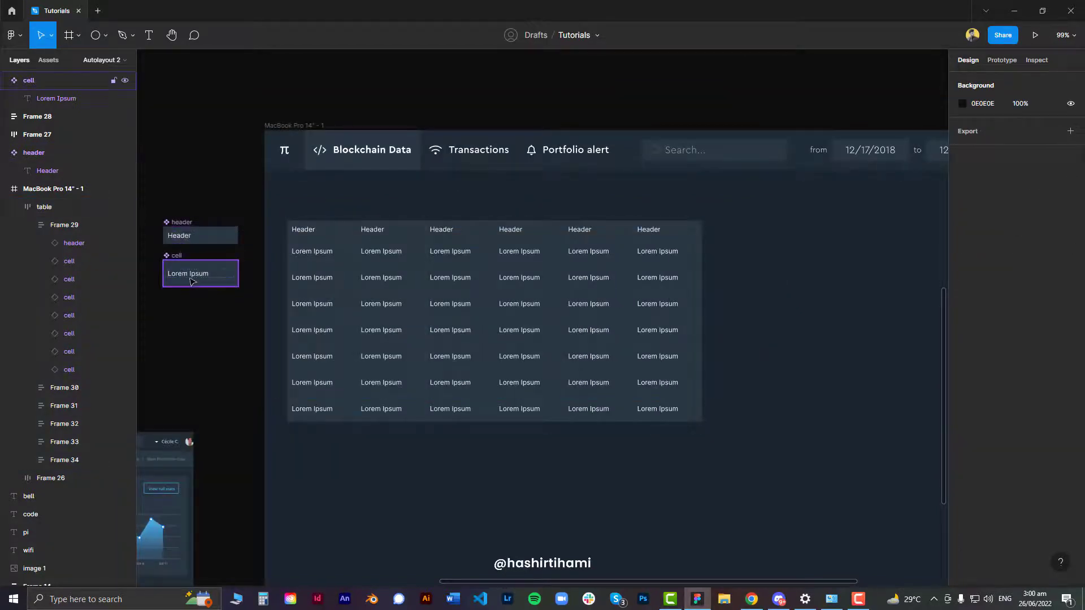
Check the resizing settings of the Lorem Ipsum text inside the main cell component.
scroll(188, 276, up, 2)
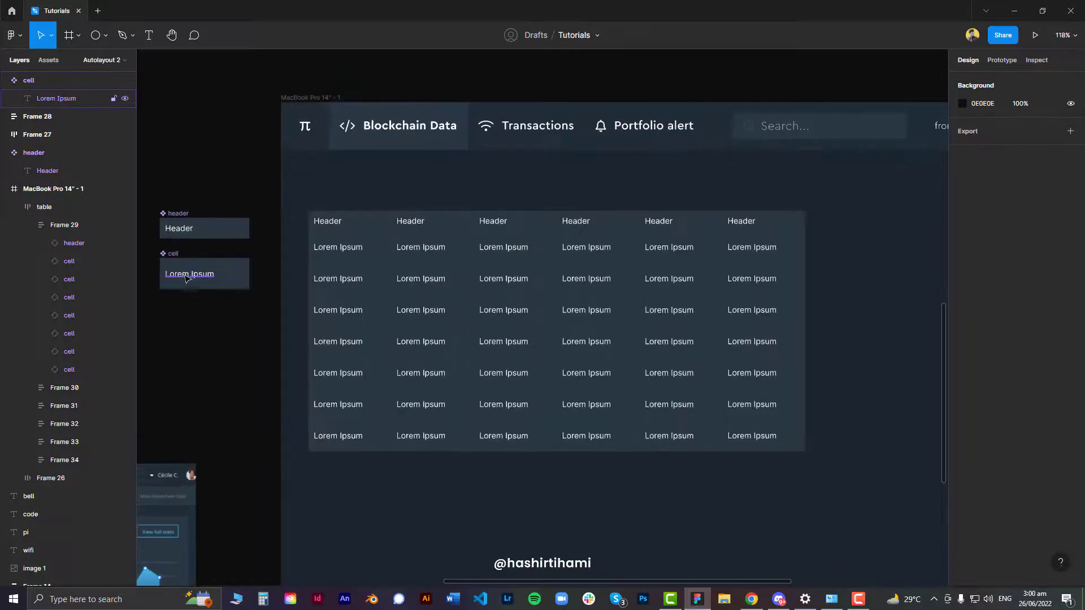
double_click(185, 276)
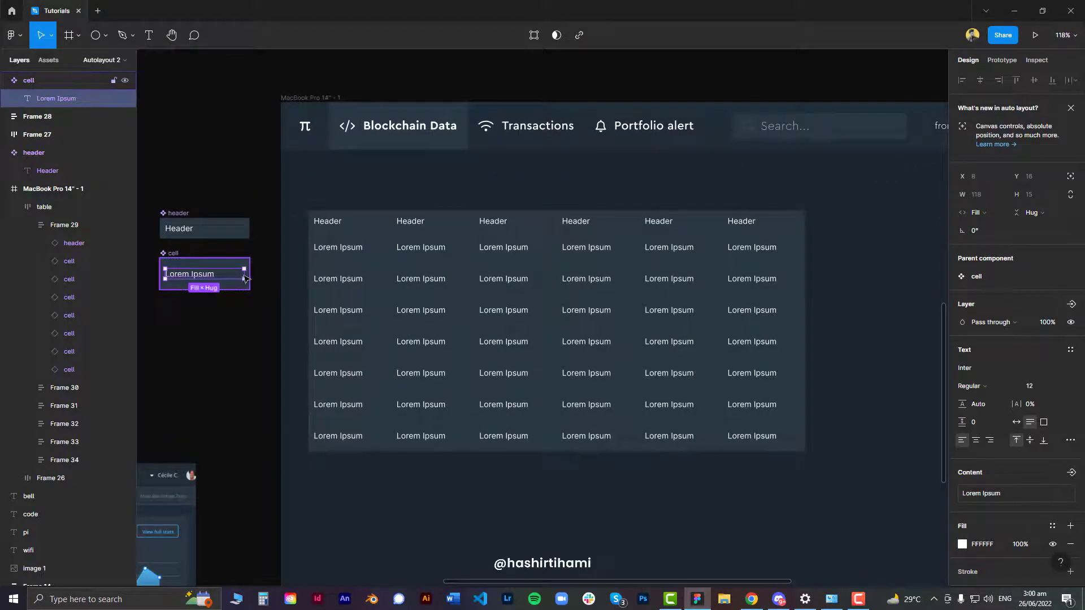
scroll(188, 275, up, 1)
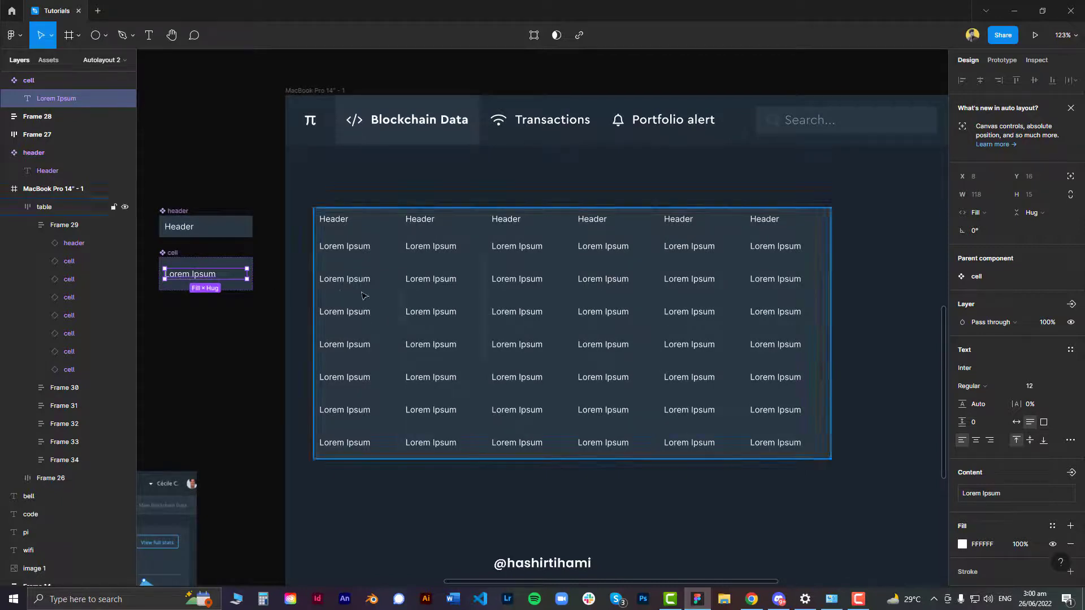
Narrow the table frame to about 518 wide and select the text in the second column's first cell.
drag(364, 299, 306, 296)
click(444, 294)
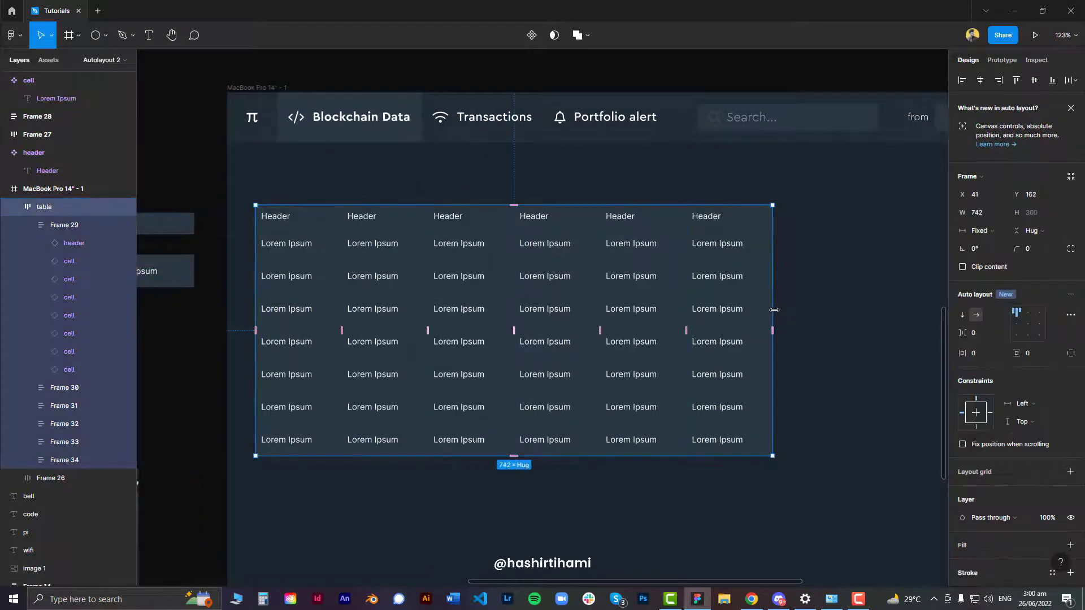
drag(774, 309, 616, 309)
ctrl+scroll(348, 251, up, 1)
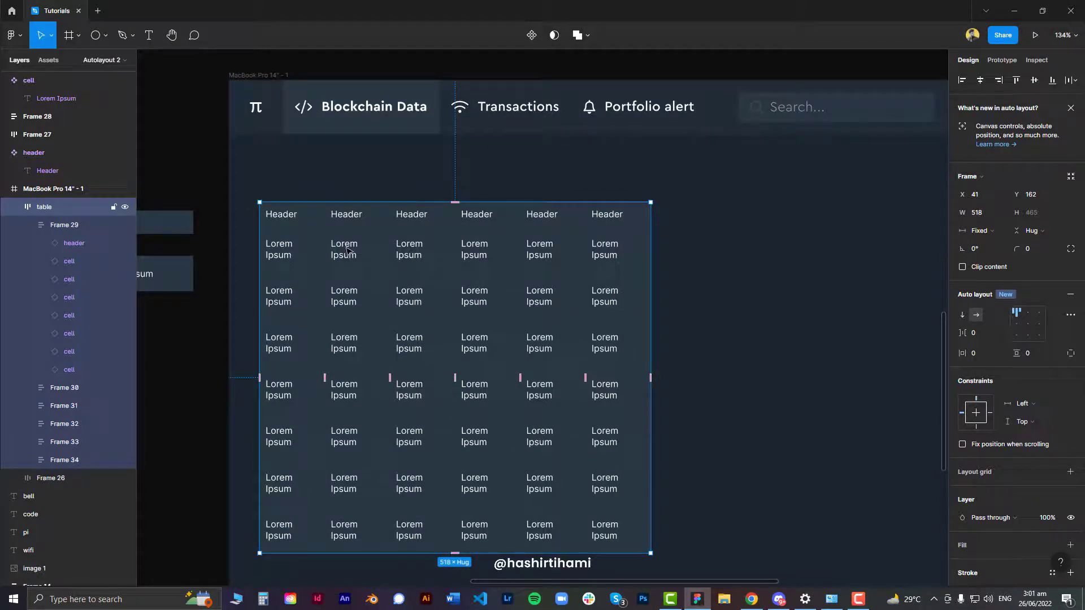
ctrl+click(347, 251)
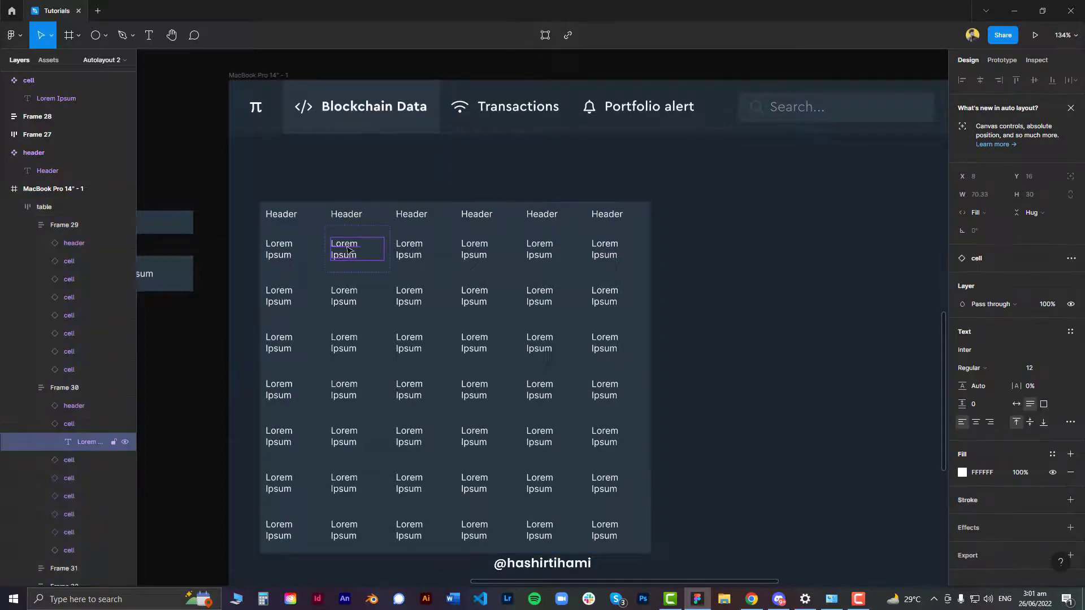
Compare the table's cell styling with the table in the reference dashboard image.
ctrl+scroll(347, 250, up, 3)
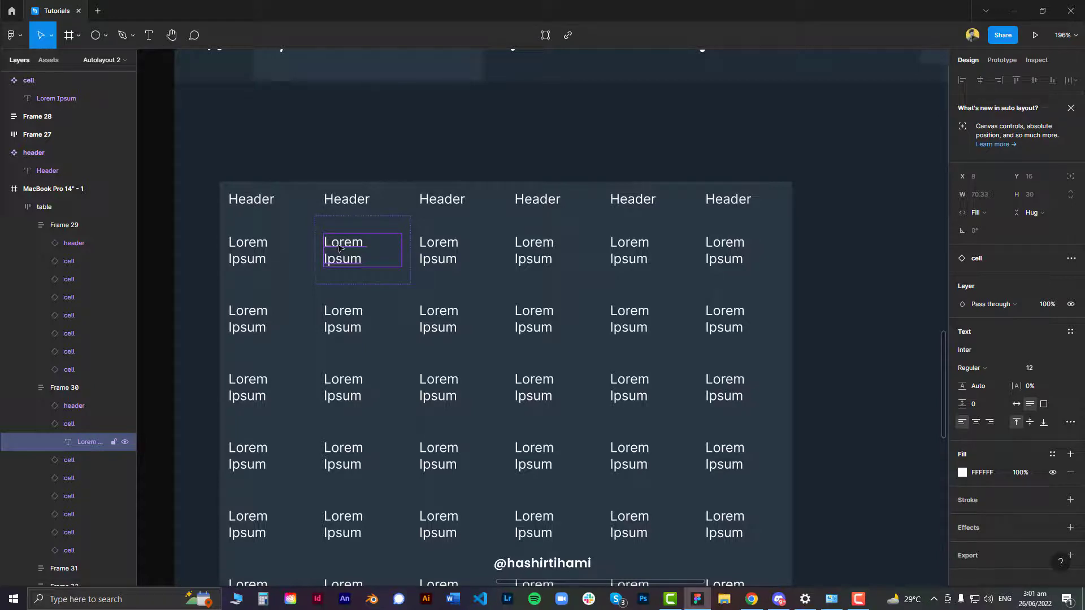
click(491, 210)
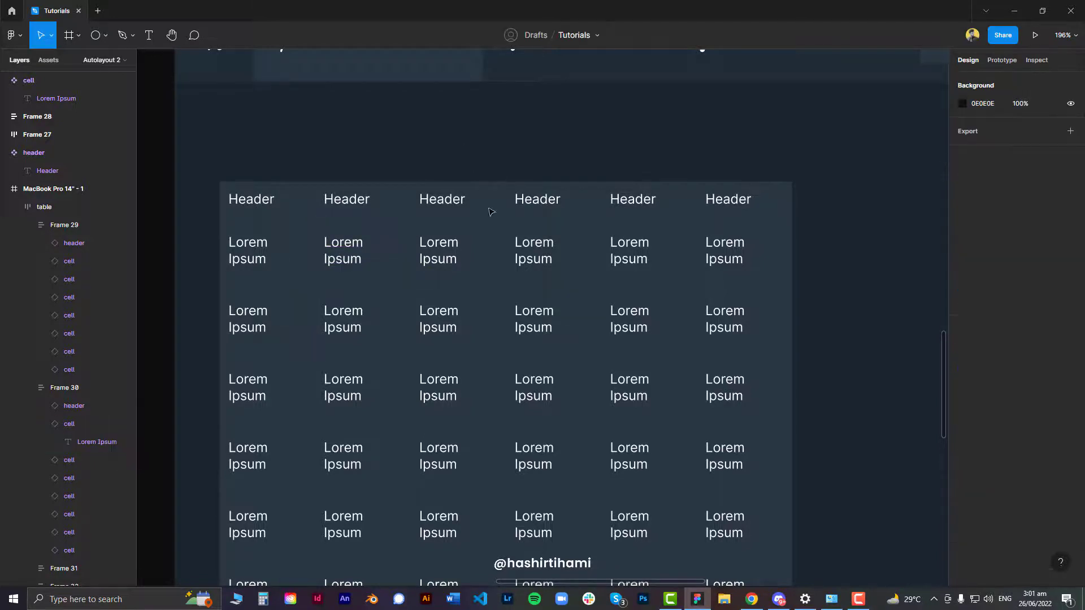
scroll(794, 310, down, 5)
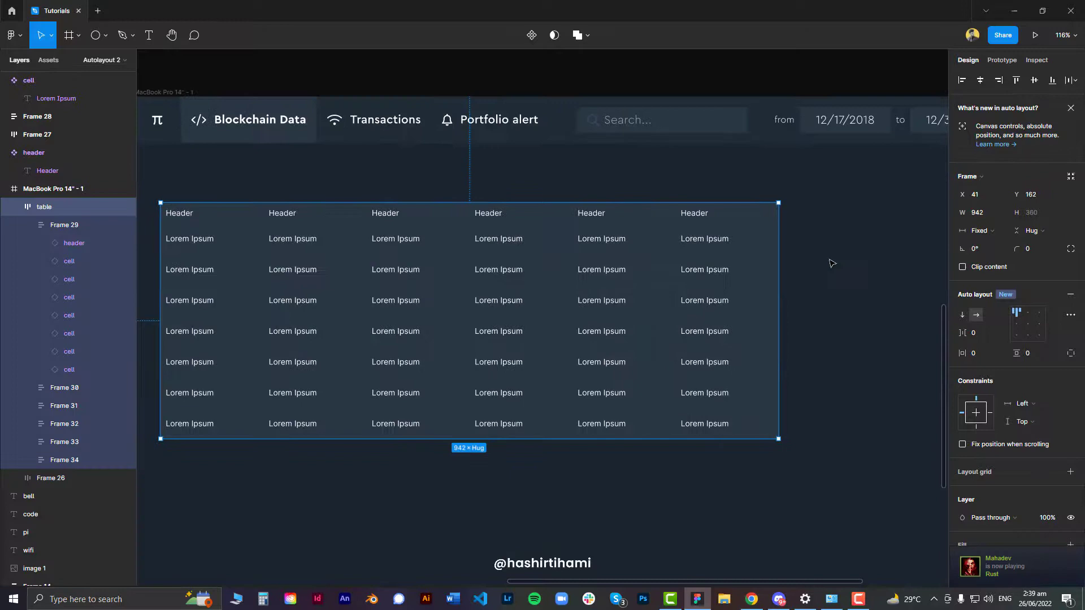
scroll(827, 259, down, 3)
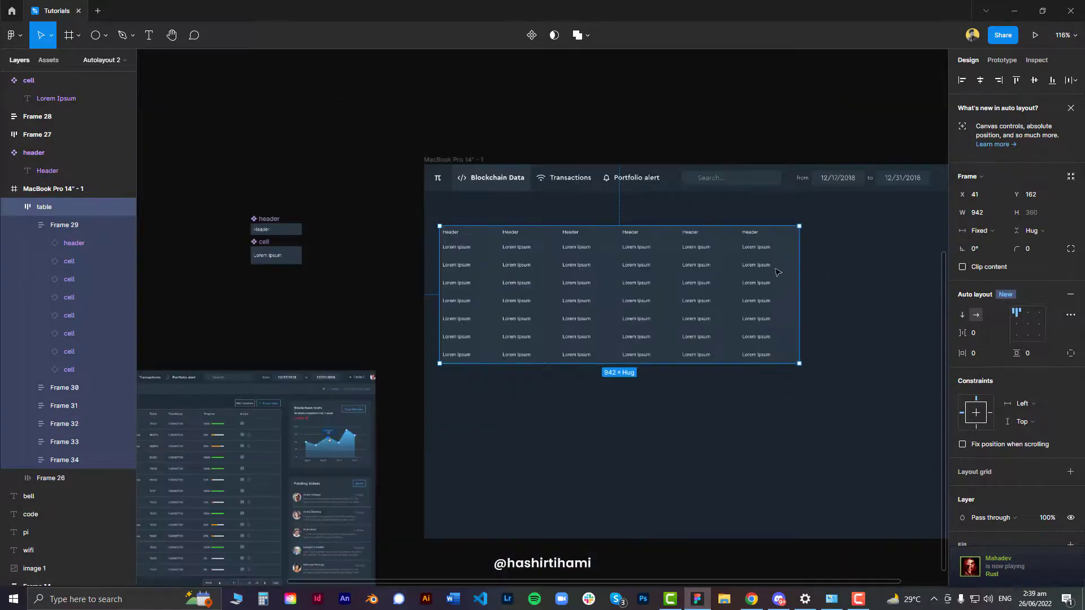
drag(539, 265, 733, 169)
scroll(356, 334, up, 3)
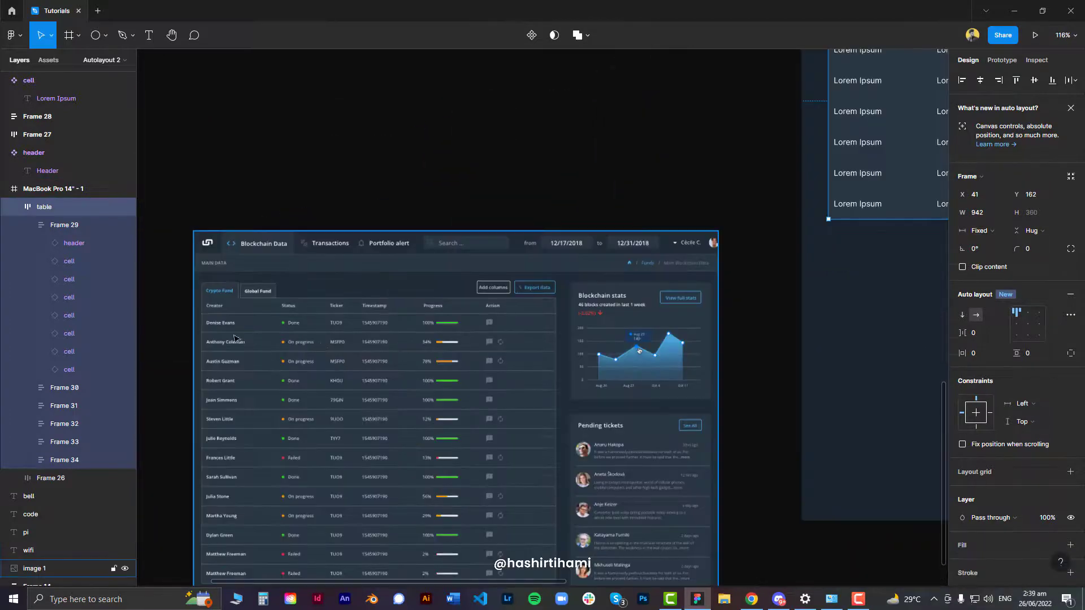
click(638, 162)
drag(758, 158, 438, 325)
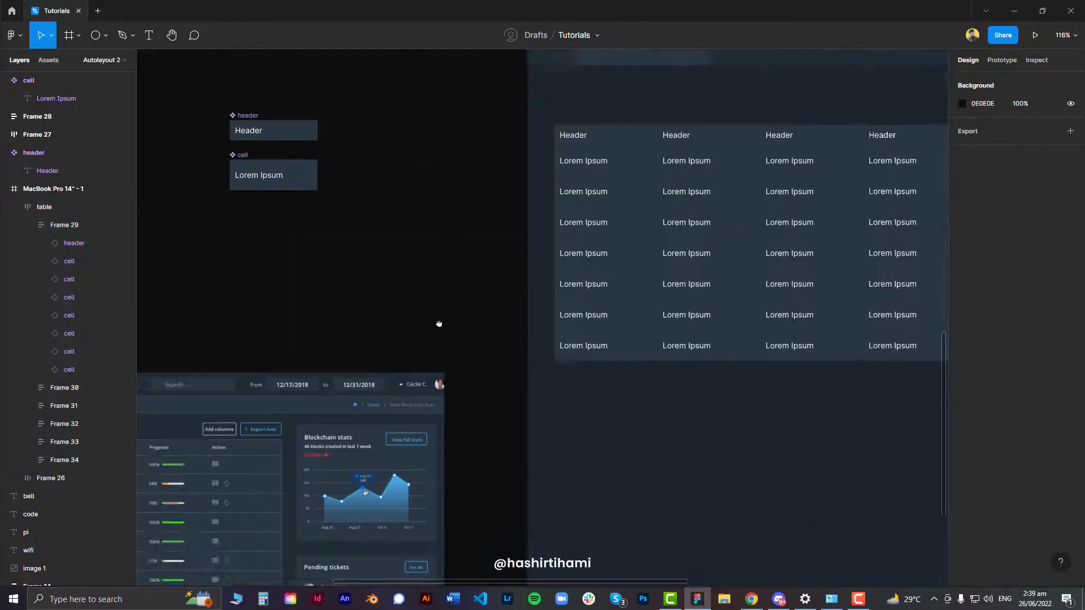
drag(629, 262, 360, 263)
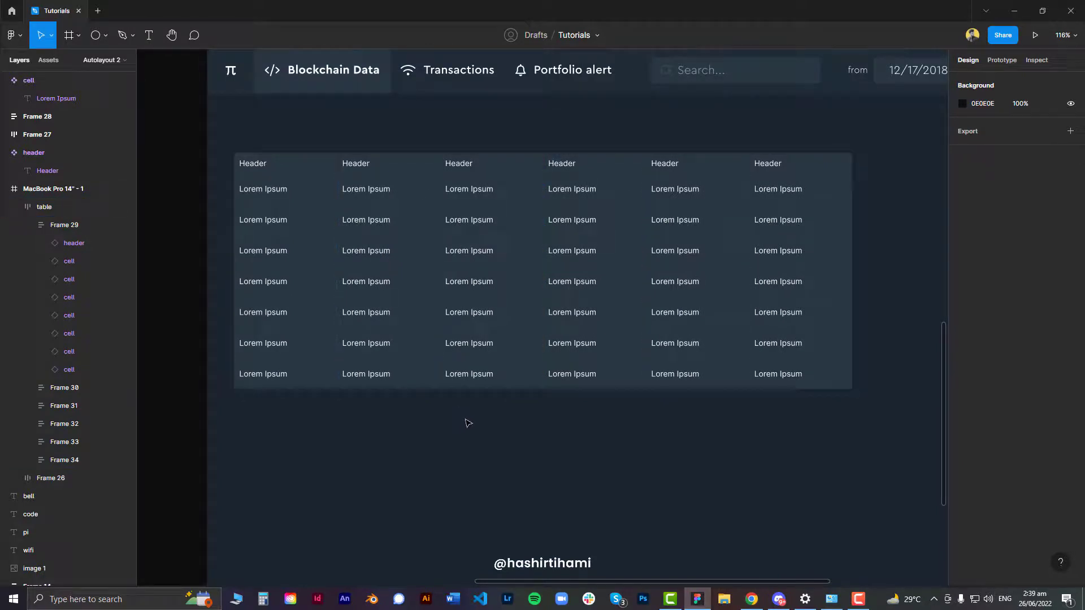
Add a 1 px inside stroke to only the top edge of the main cell component.
scroll(537, 213, left, 5)
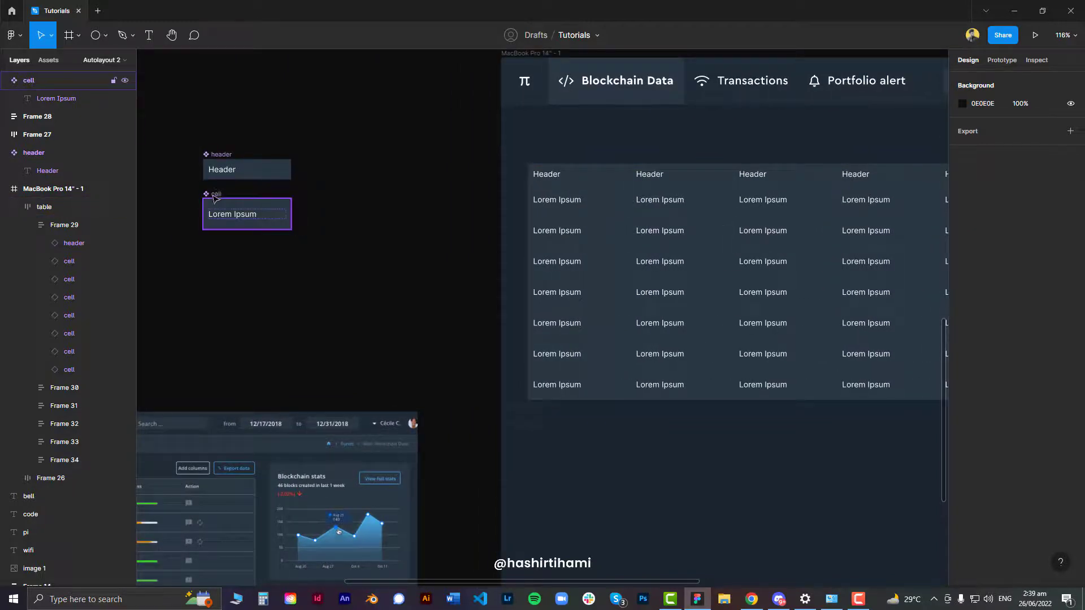
click(216, 196)
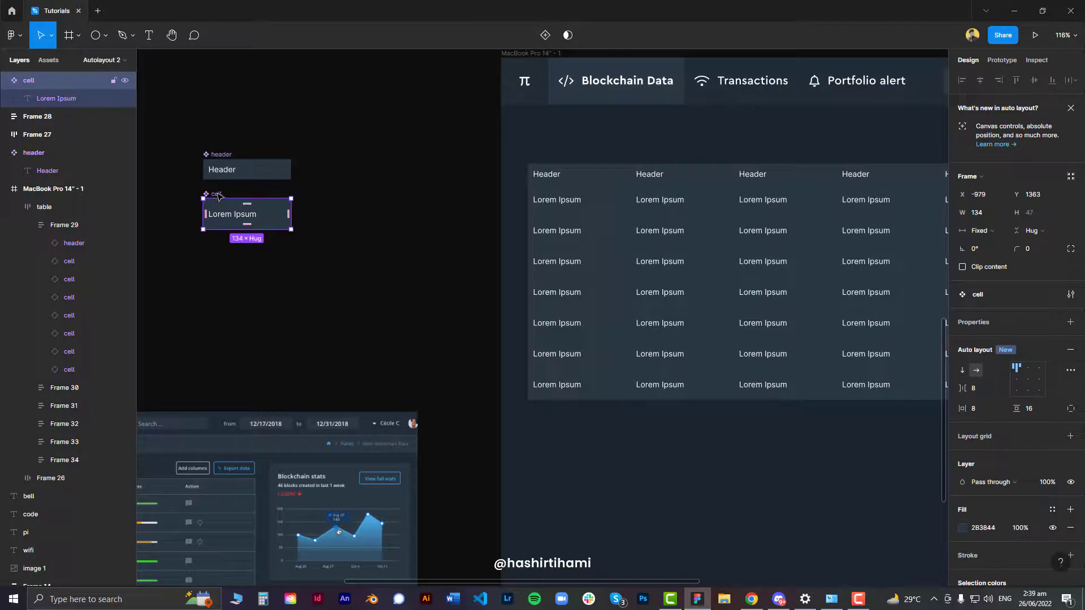
scroll(1054, 464, down, 3)
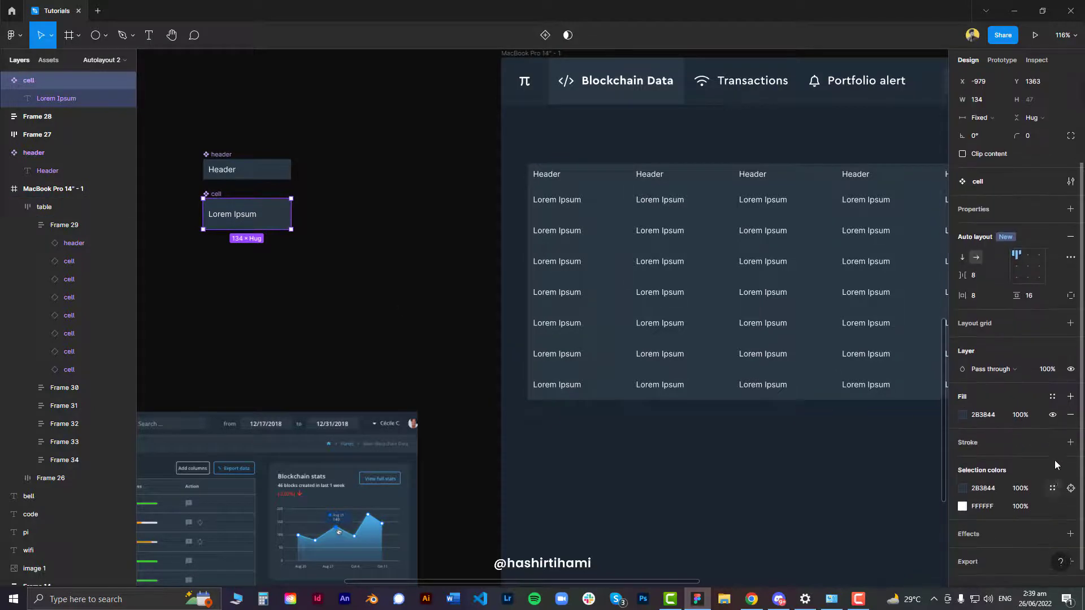
click(1069, 296)
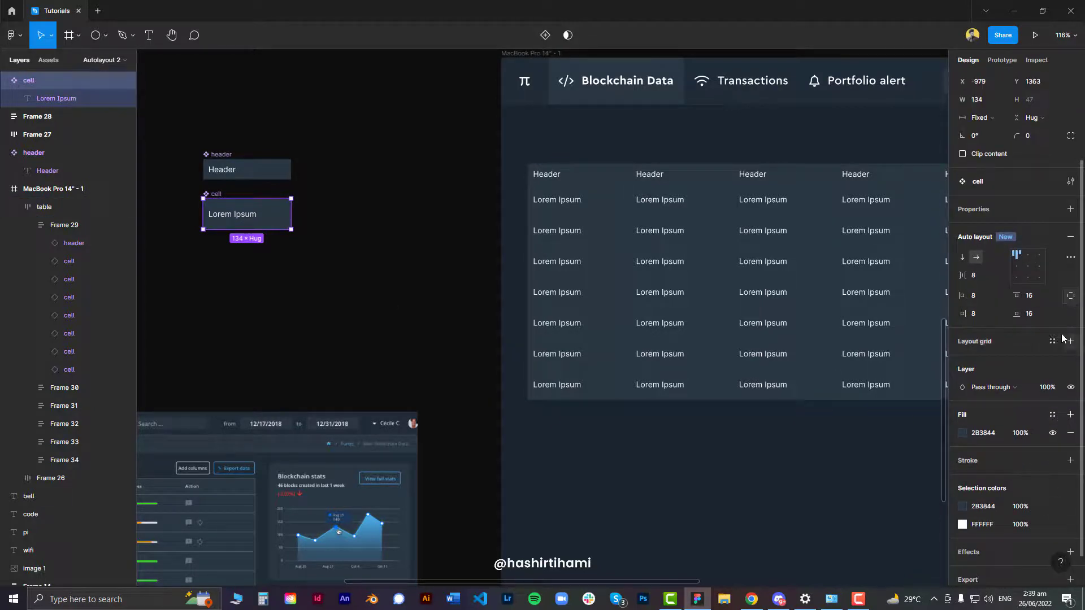
click(1070, 296)
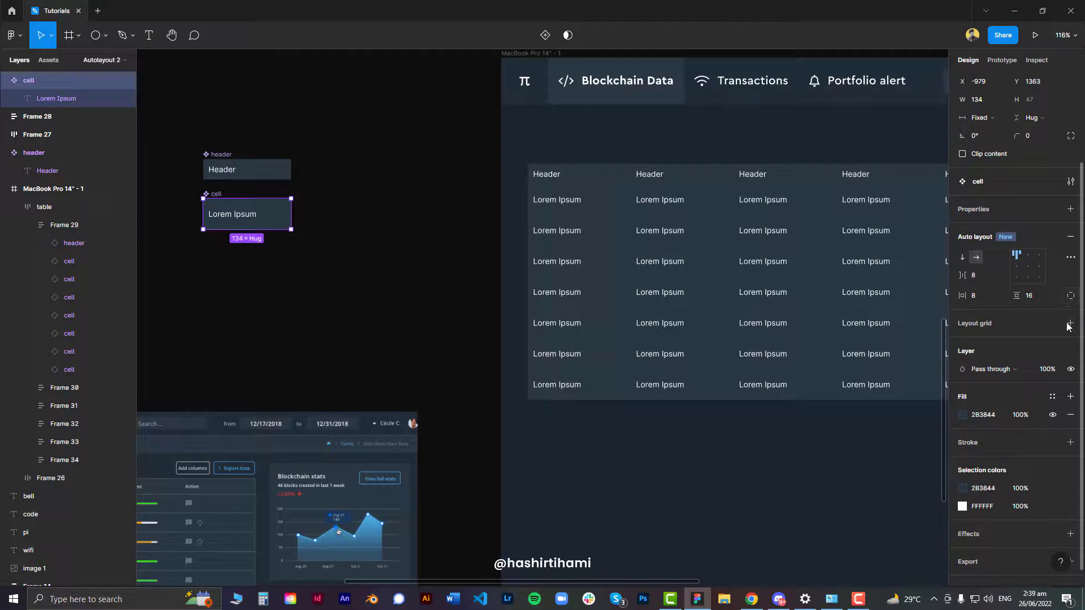
click(1069, 442)
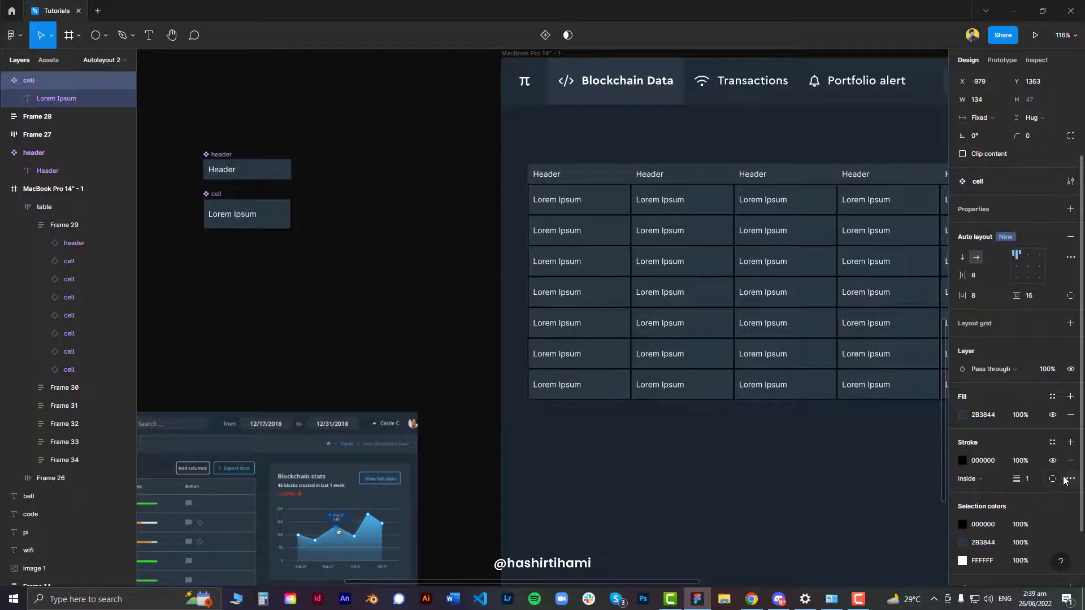
click(1053, 479)
click(1046, 505)
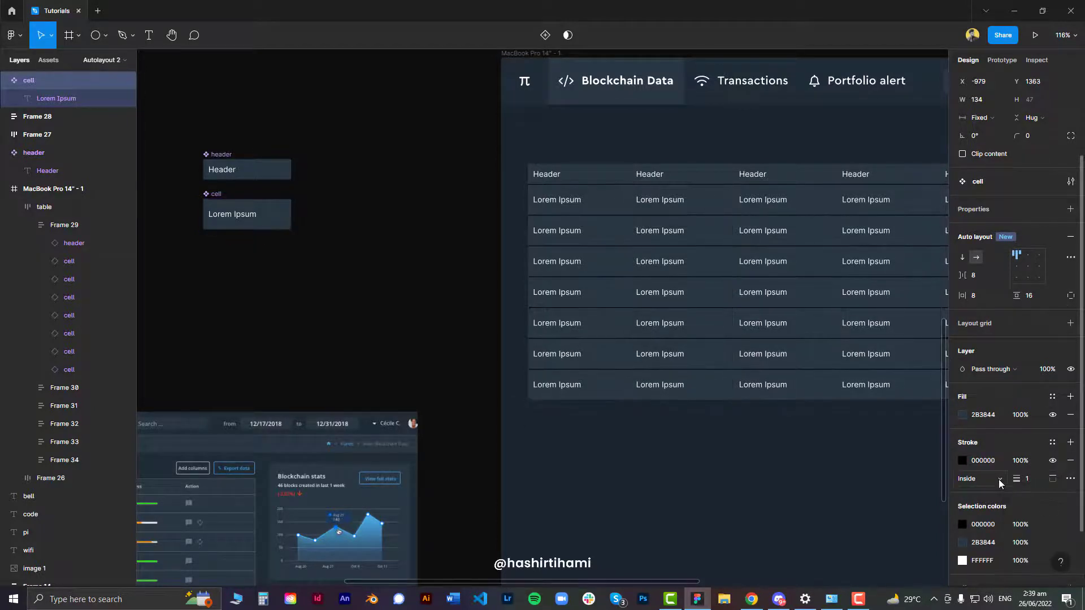
Set the cell component's stroke colour to 48535E by sampling a table border in the reference image.
click(961, 460)
click(828, 459)
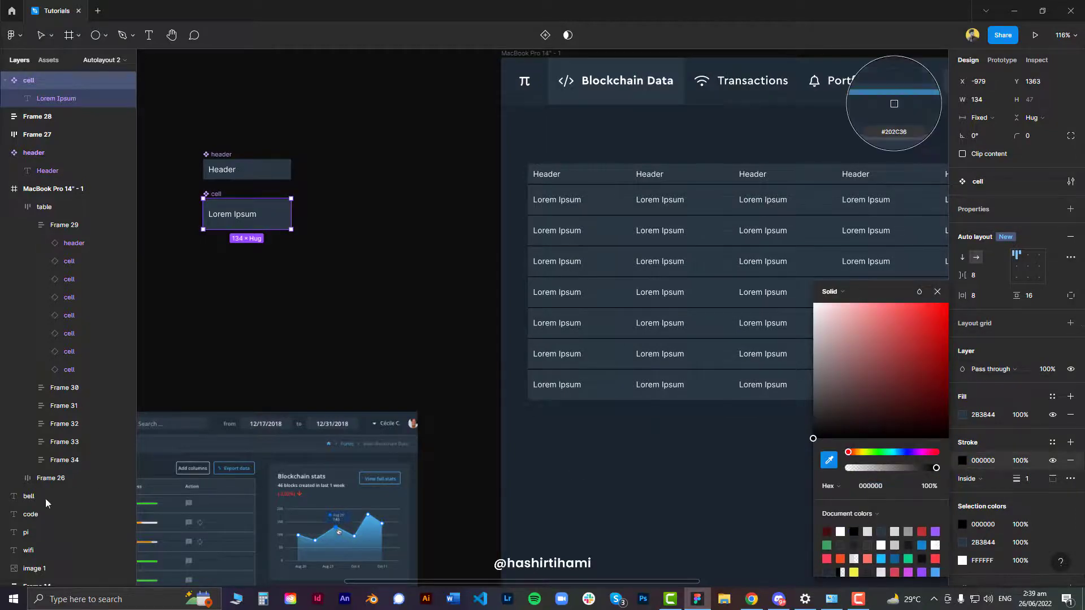
scroll(162, 508, up, 3)
scroll(208, 500, up, 6)
click(318, 456)
scroll(377, 459, down, 7)
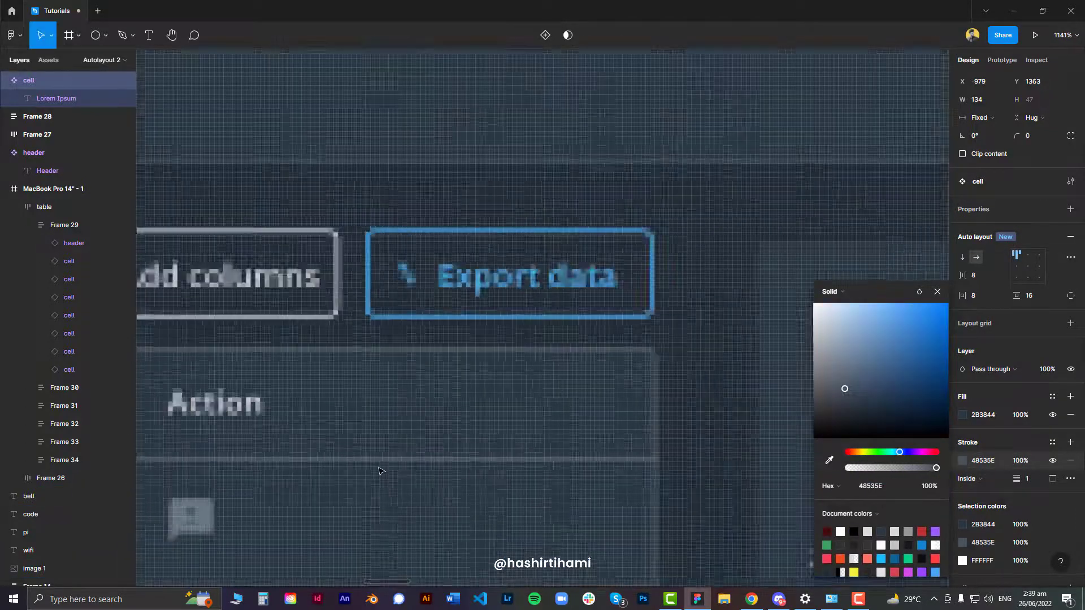
click(631, 328)
drag(632, 329, 168, 366)
click(584, 325)
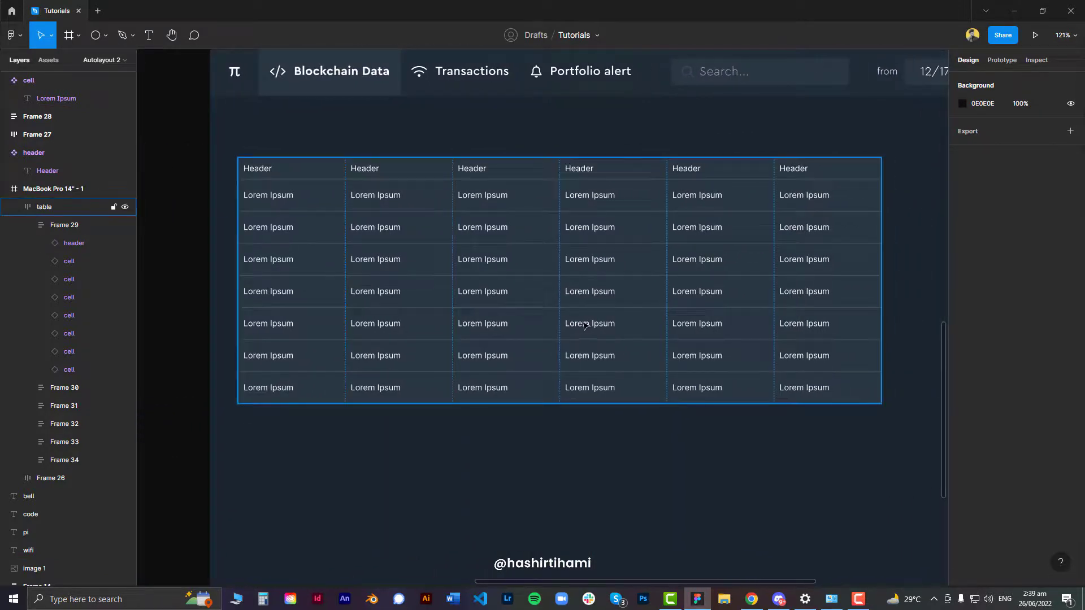
Add a 1 px stroke to the table frame and align it Outside.
click(585, 325)
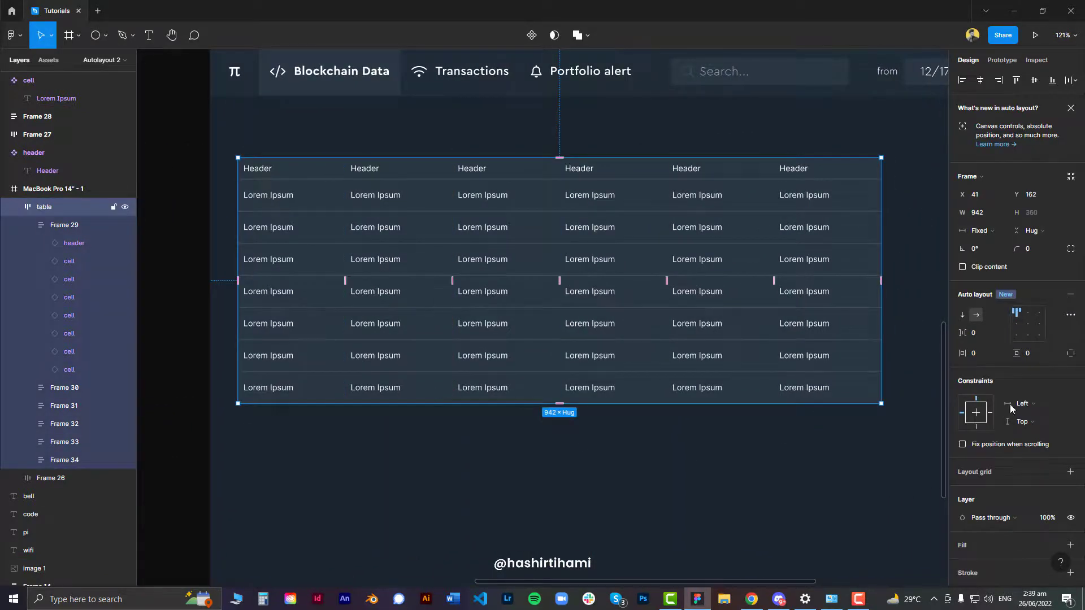
scroll(1022, 440, down, 3)
click(1069, 406)
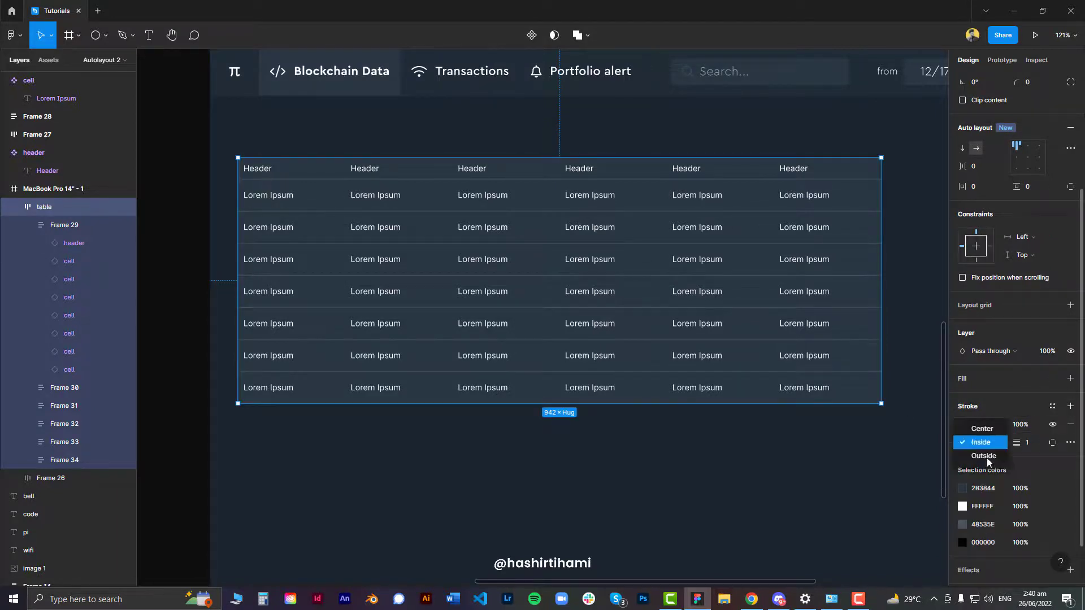
click(989, 459)
Match the table frame's stroke colour to the row dividers by sampling one with the eyedropper.
click(962, 424)
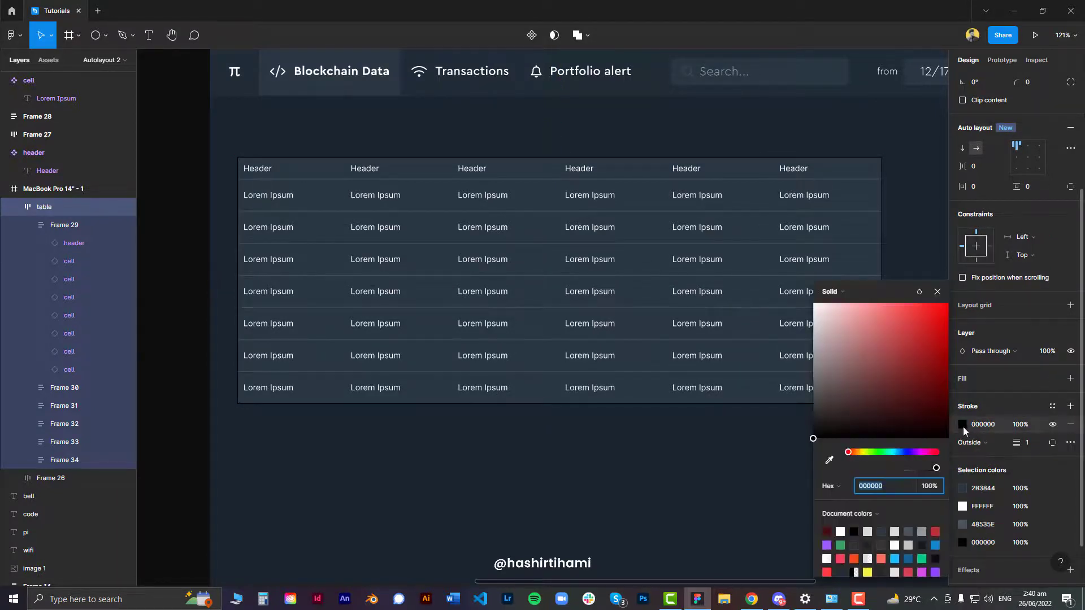
click(830, 461)
scroll(324, 365, up, 5)
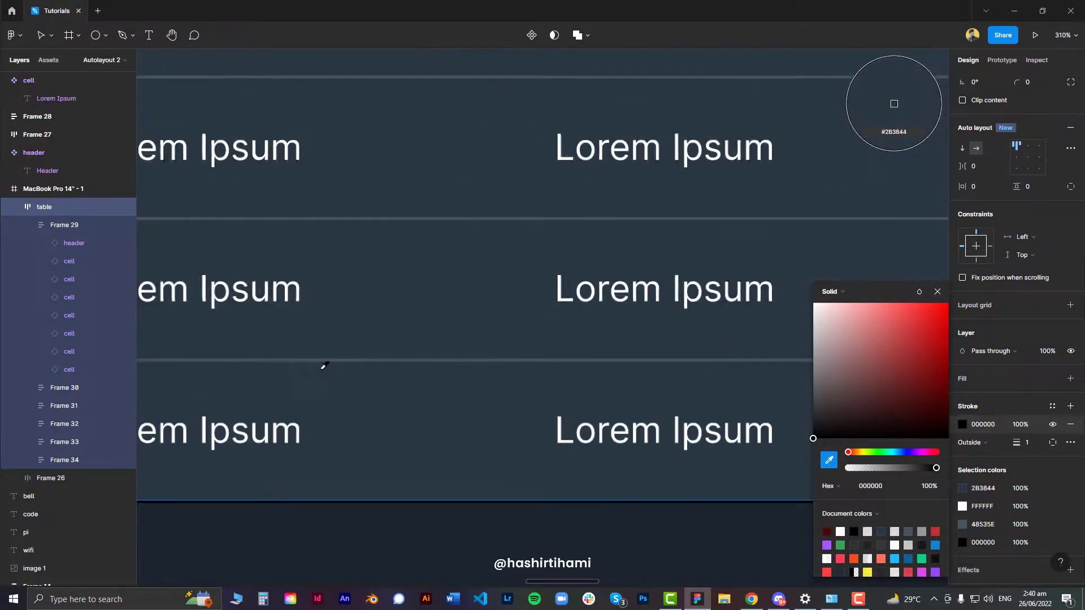
click(342, 360)
scroll(396, 413, down, 6)
key(Escape)
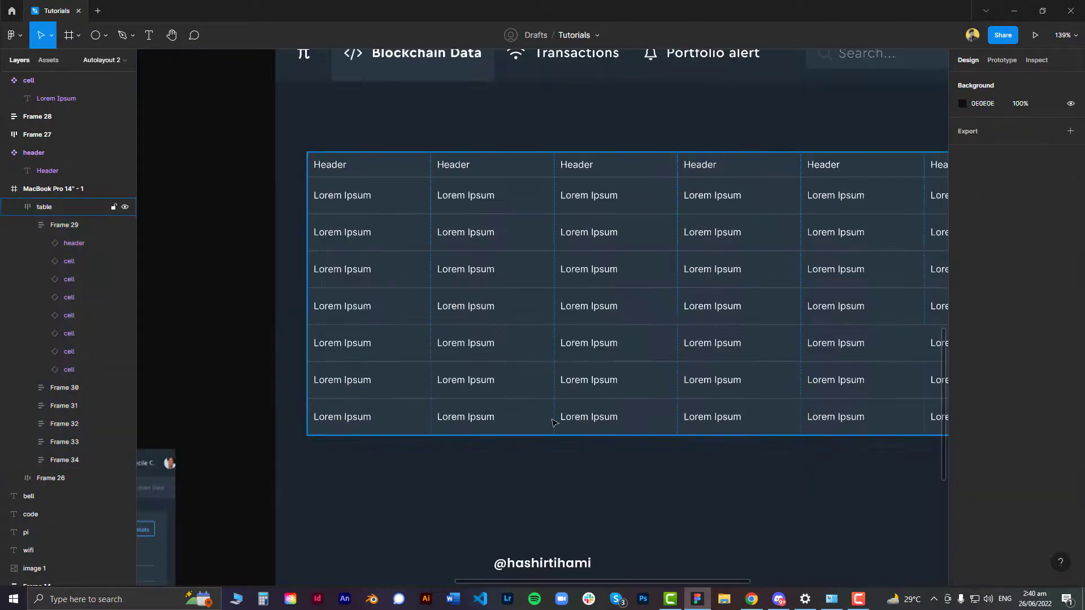
Narrow the table frame to about 709 wide.
scroll(553, 423, down, 3)
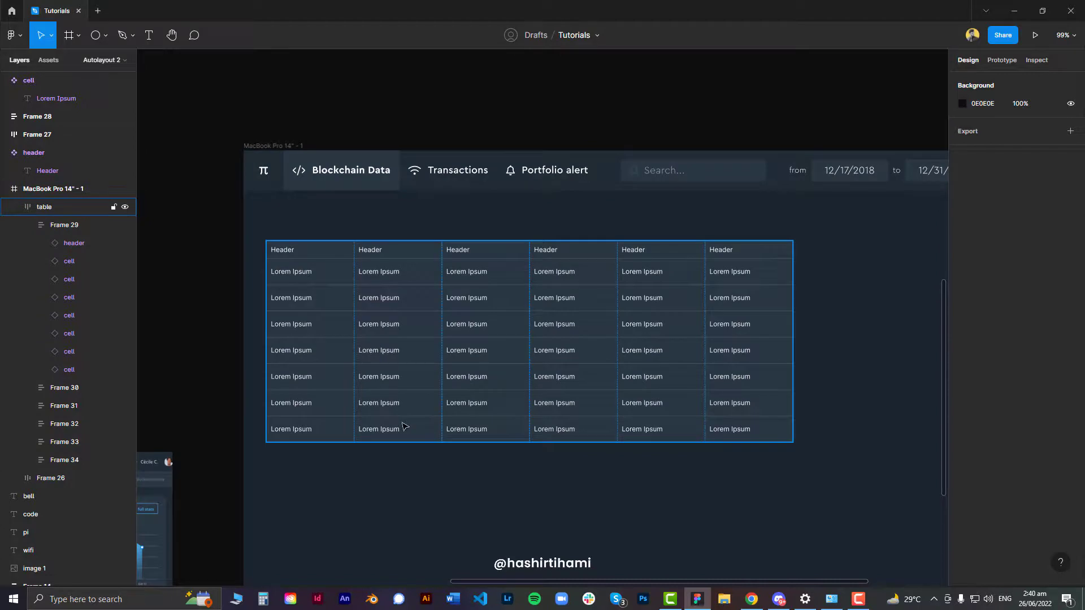
drag(671, 420, 583, 392)
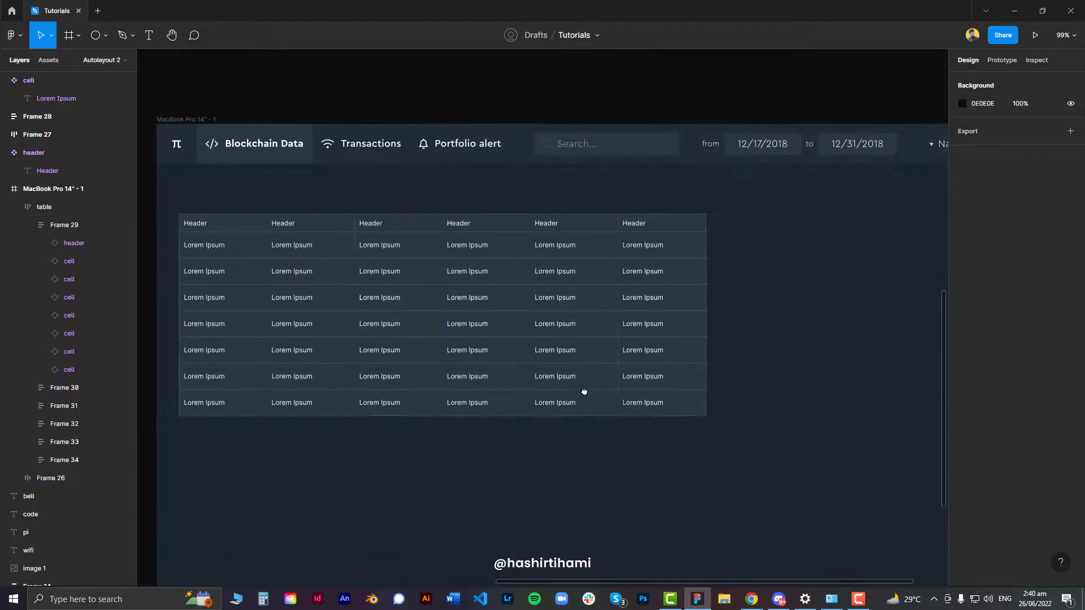
click(621, 364)
drag(706, 308, 575, 309)
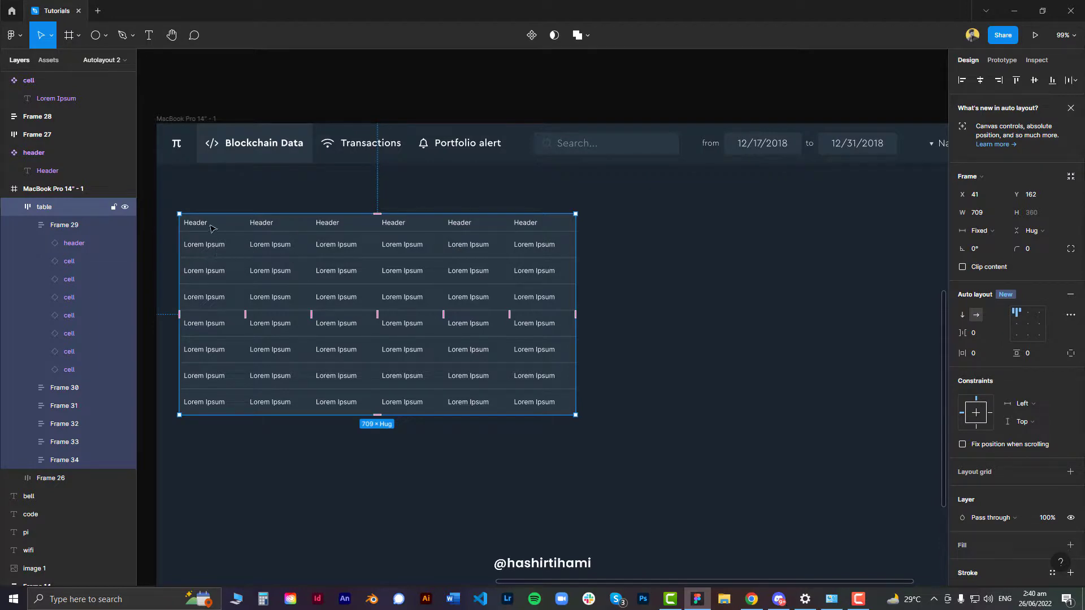
click(631, 272)
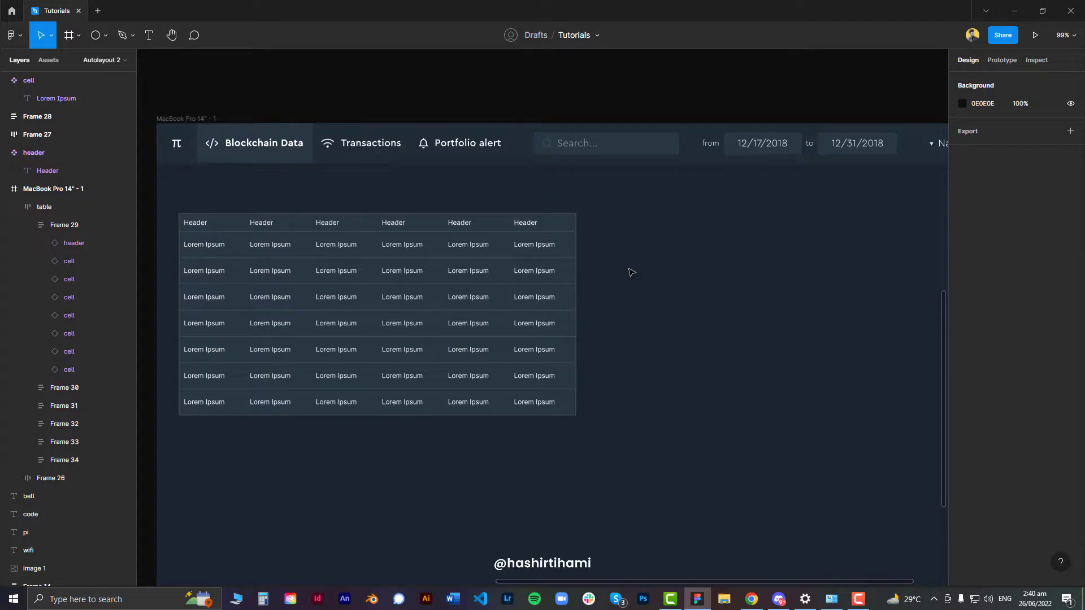
Move the main header and cell components together closer to the MacBook Pro frame, at about X -706.
drag(375, 341, 832, 225)
drag(545, 353, 796, 270)
scroll(544, 306, up, 5)
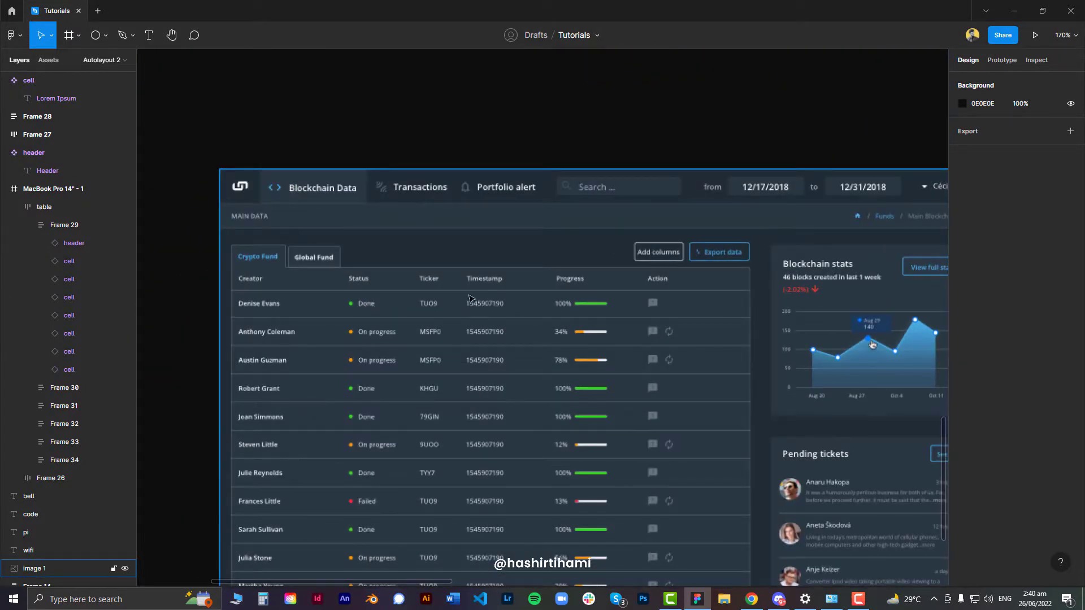
scroll(662, 310, down, 5)
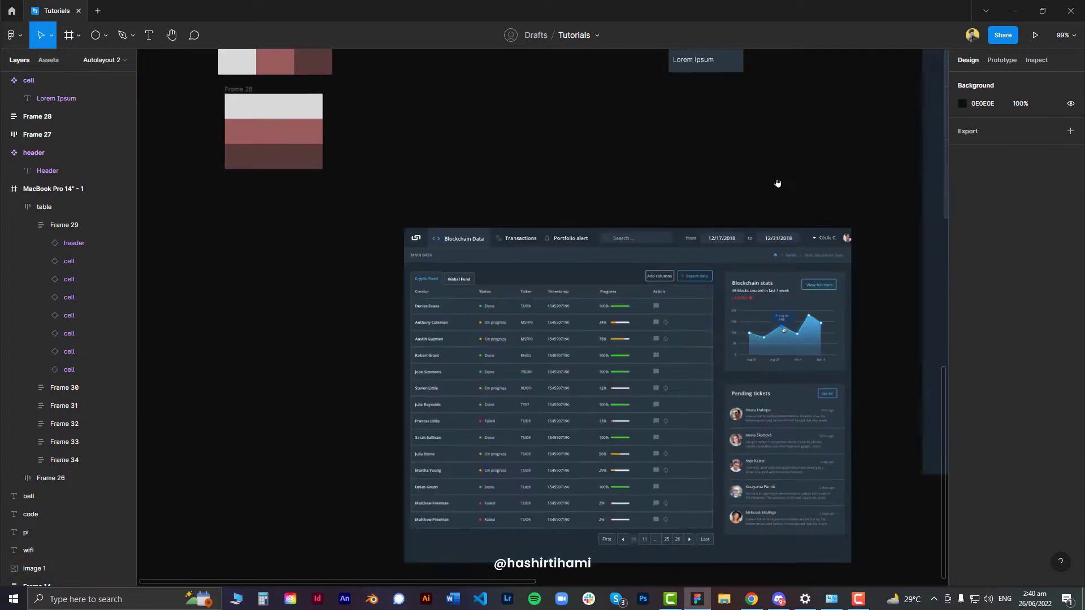
drag(777, 184, 305, 391)
drag(171, 194, 295, 303)
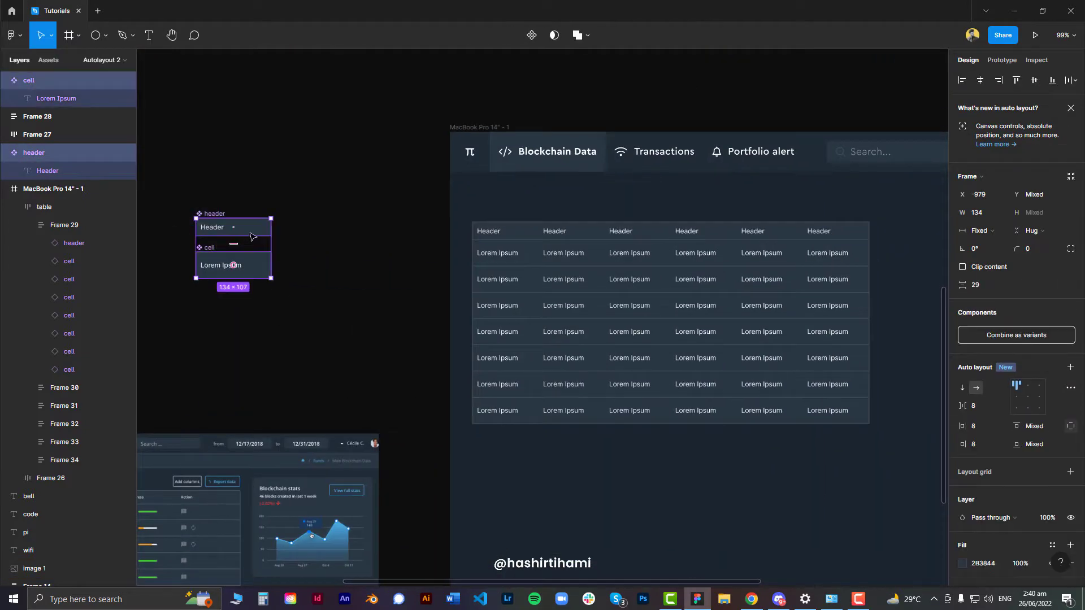
drag(249, 235, 403, 245)
drag(697, 255, 514, 254)
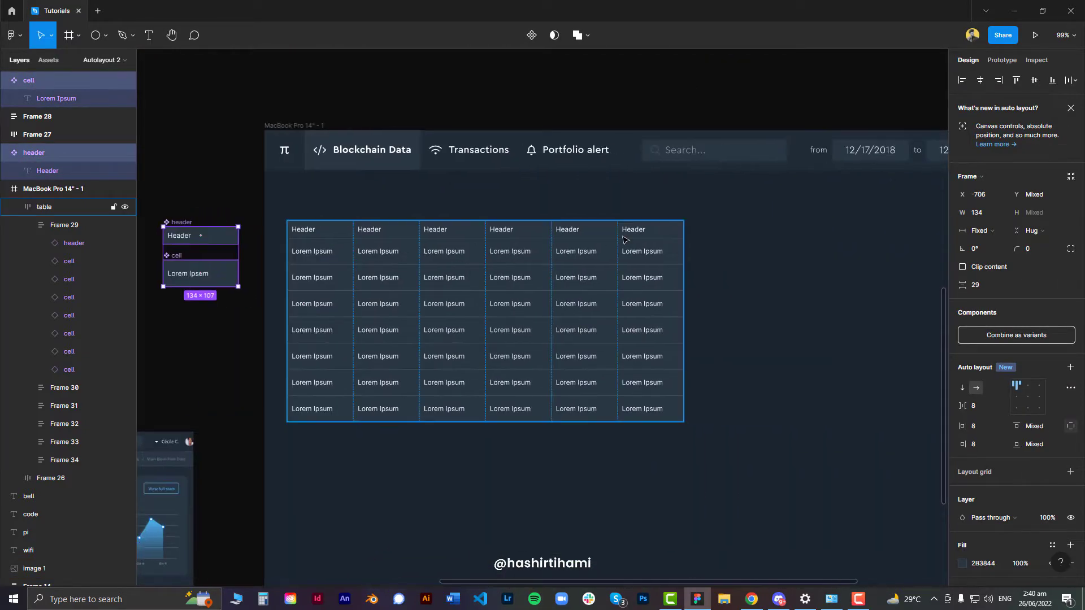
click(611, 196)
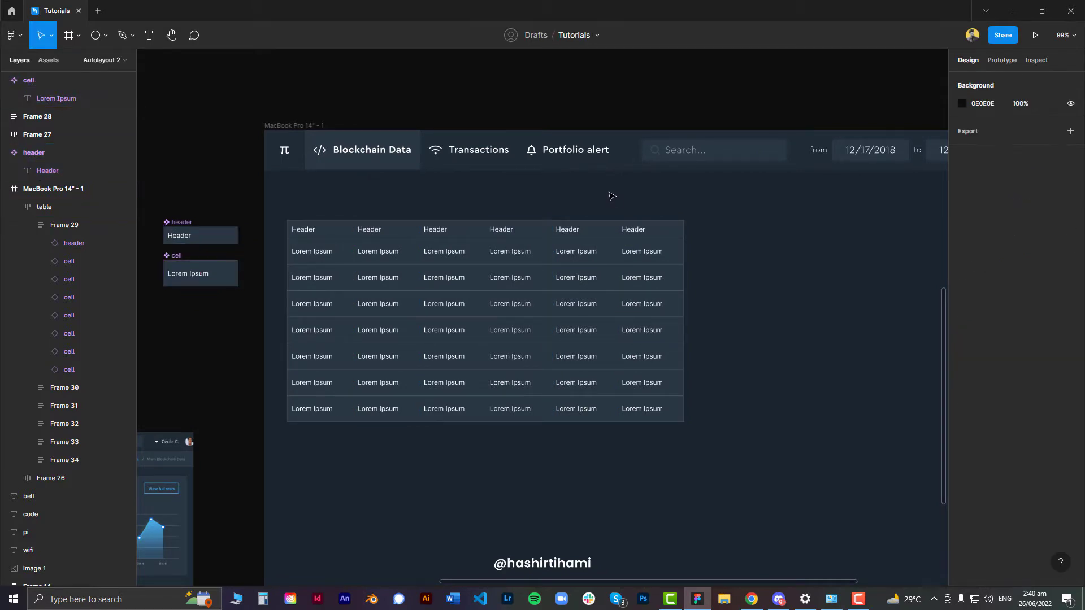